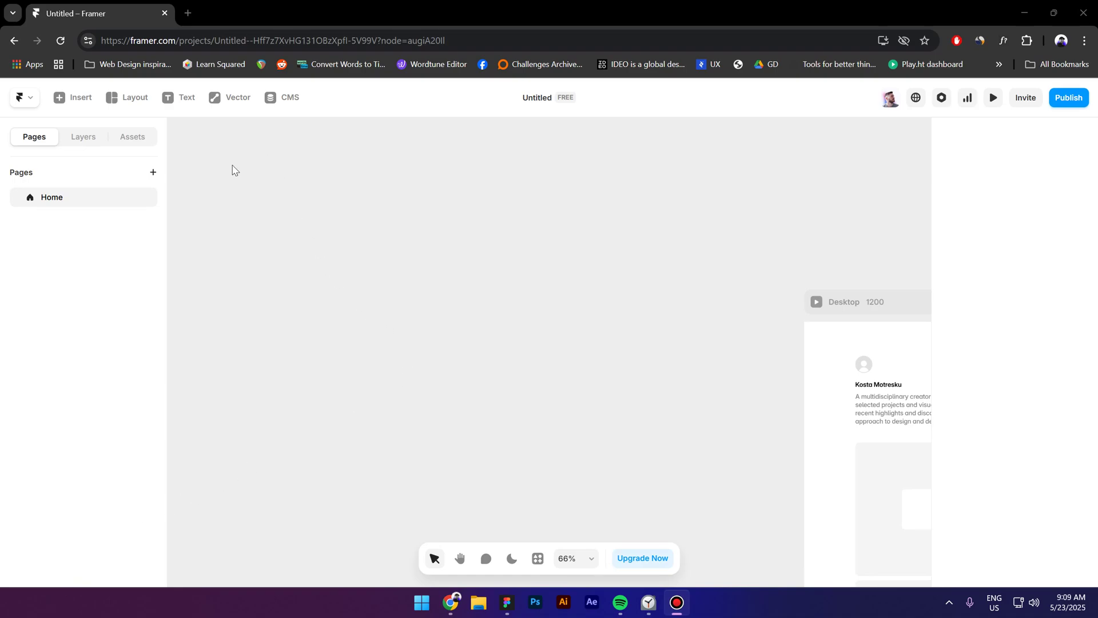
# - Draw a 266×266 circle with Vector > Oval and add a second overlapping circle to its right
pyautogui.click(236, 103)
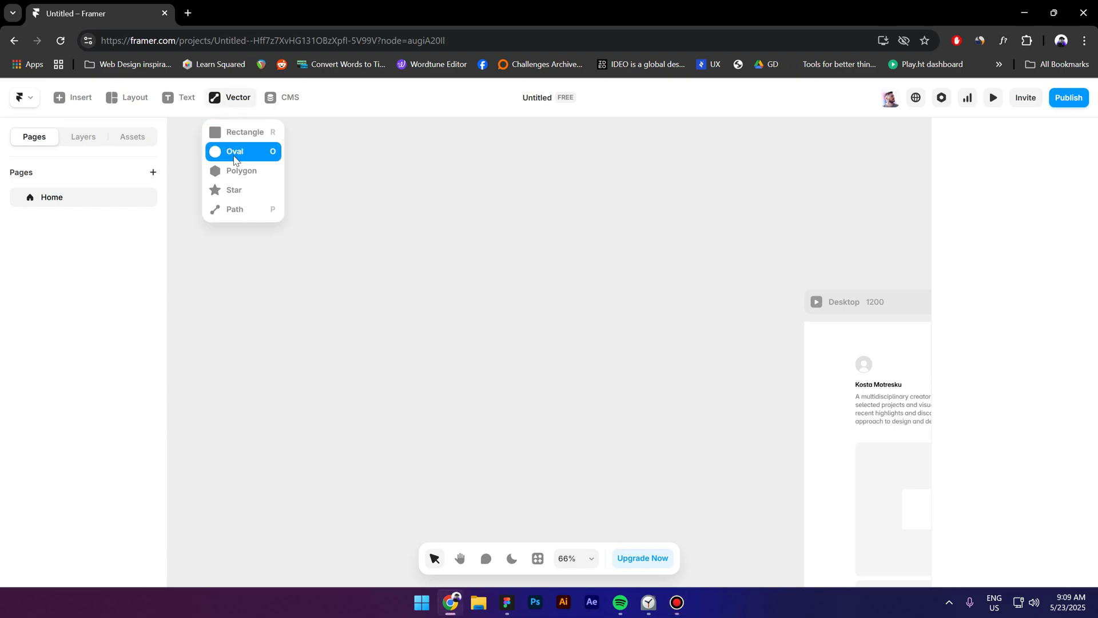
pyautogui.click(233, 150)
pyautogui.moveTo(325, 259); pyautogui.dragTo(435, 371)
pyautogui.moveTo(364, 325); pyautogui.dragTo(431, 338)
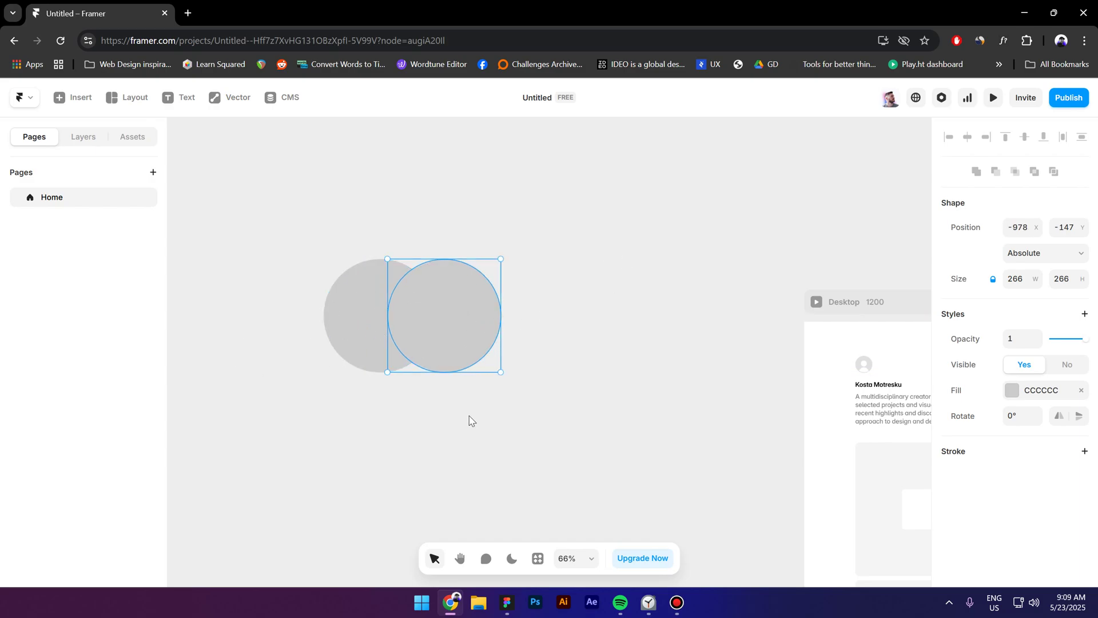
# - Exclude the two circles' overlap and fill the combined shape blue 4D9DE8
pyautogui.moveTo(469, 421); pyautogui.dragTo(341, 286)
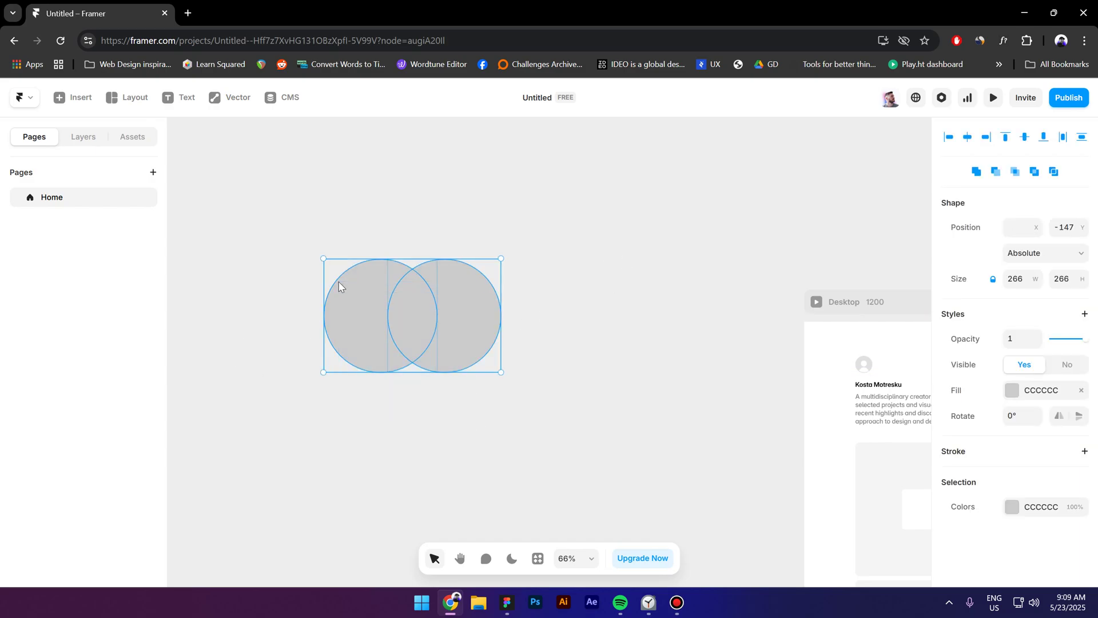
pyautogui.click(1034, 172)
pyautogui.click(1012, 390)
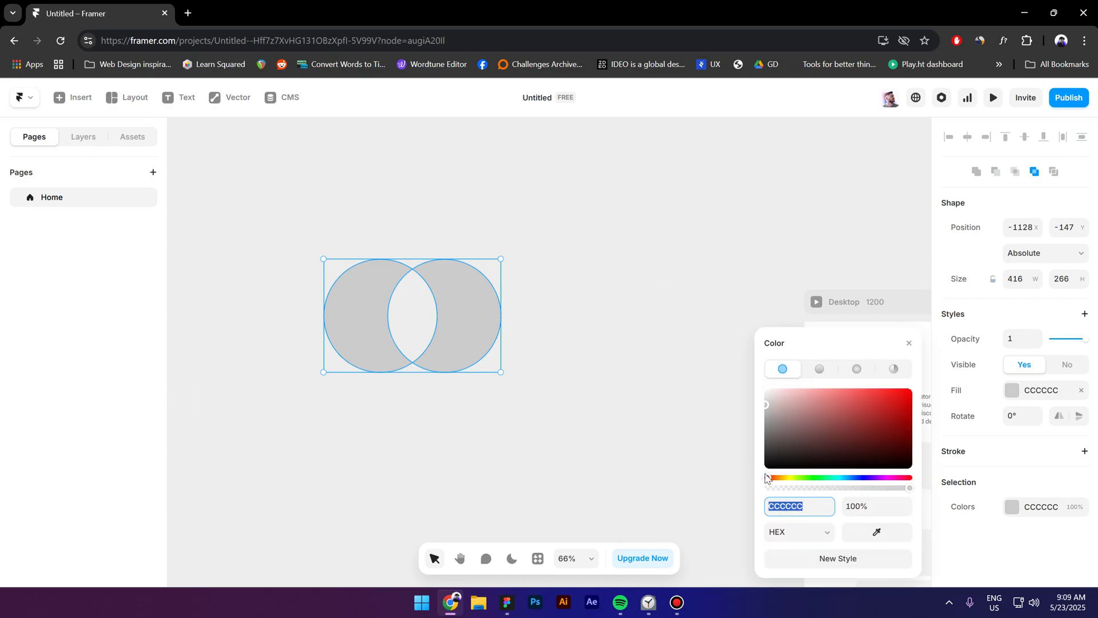
pyautogui.moveTo(767, 478); pyautogui.dragTo(852, 485)
pyautogui.moveTo(772, 410); pyautogui.dragTo(864, 396)
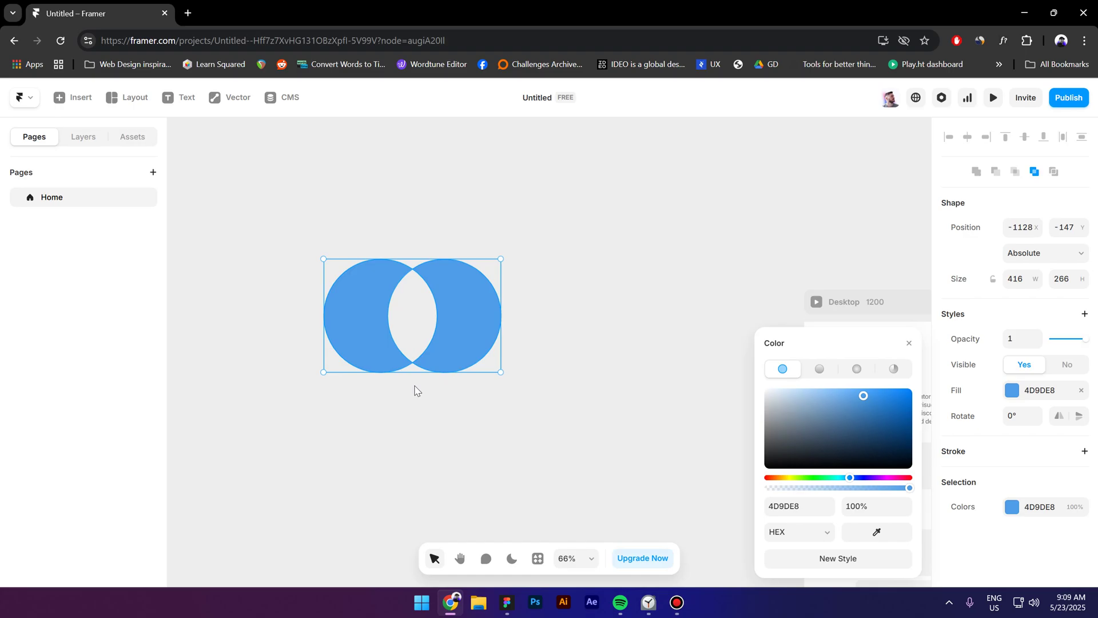
# - In Figma, select both circles and apply the Exclude boolean operation
pyautogui.click(507, 603)
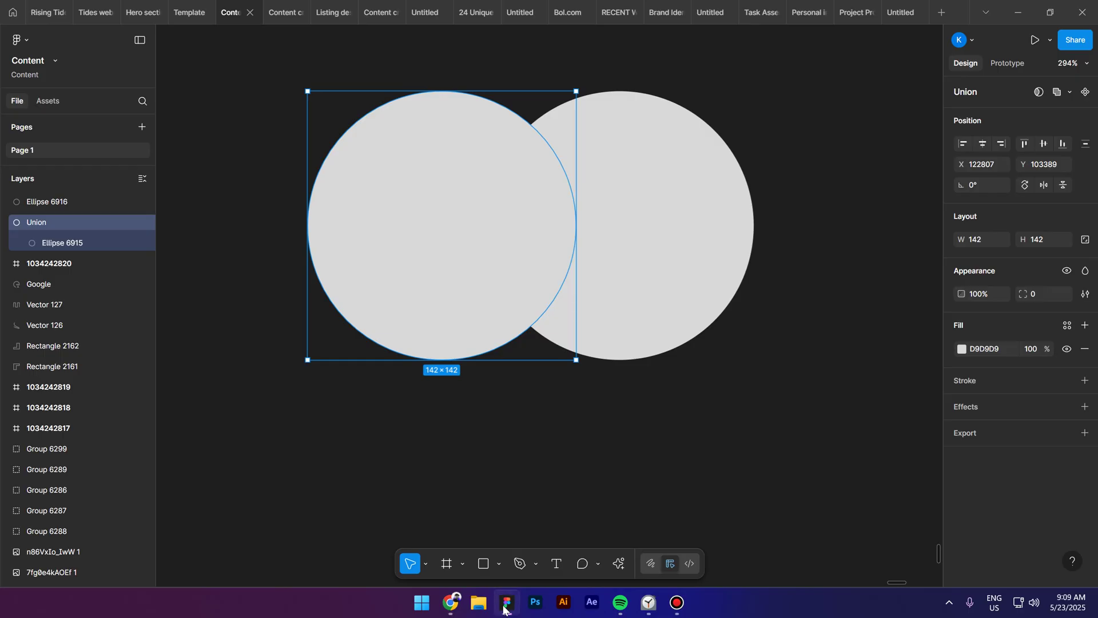
pyautogui.click(661, 308)
pyautogui.keyDown('shift'); pyautogui.click(418, 286); pyautogui.keyUp('shift')
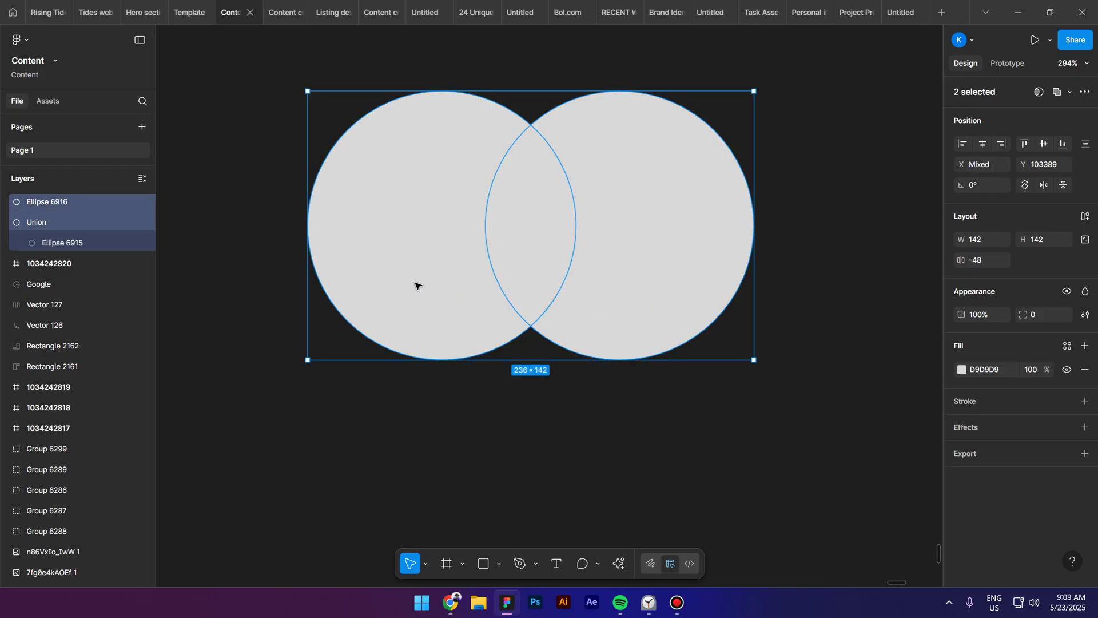
pyautogui.click(1069, 94)
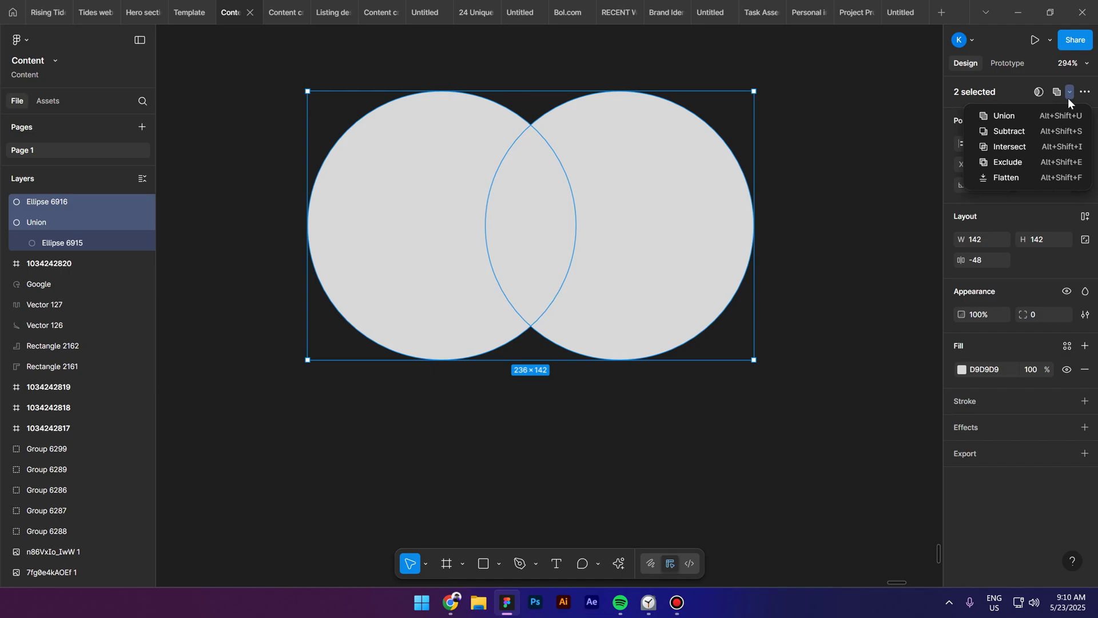
pyautogui.click(1024, 162)
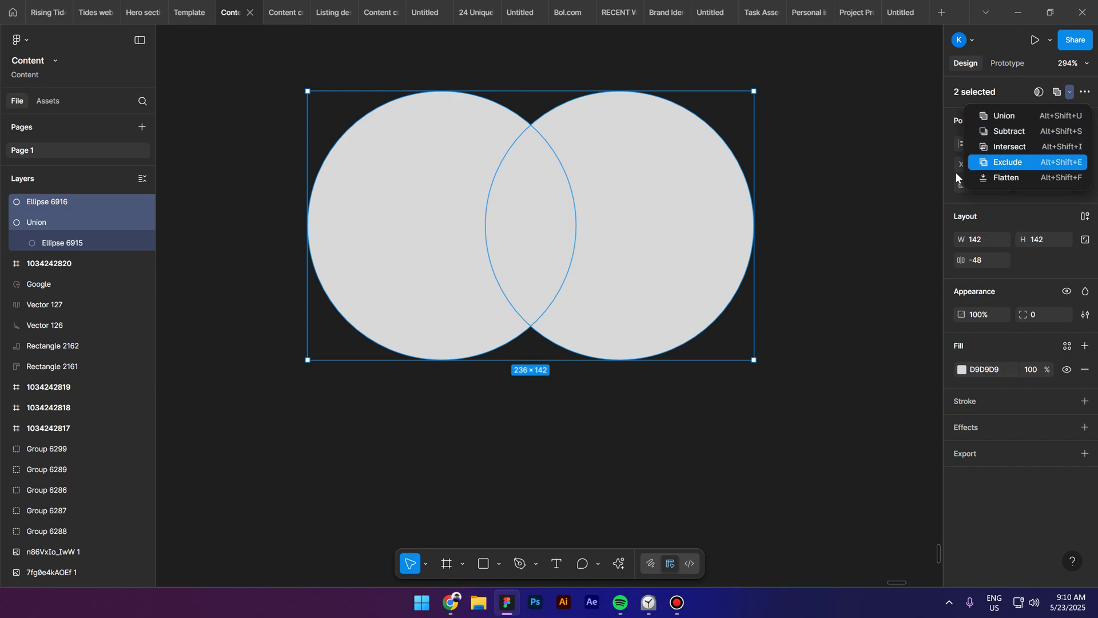
# - Flatten the excluded shape into one vector path and enter point editing
pyautogui.rightClick(622, 274)
pyautogui.click(640, 344)
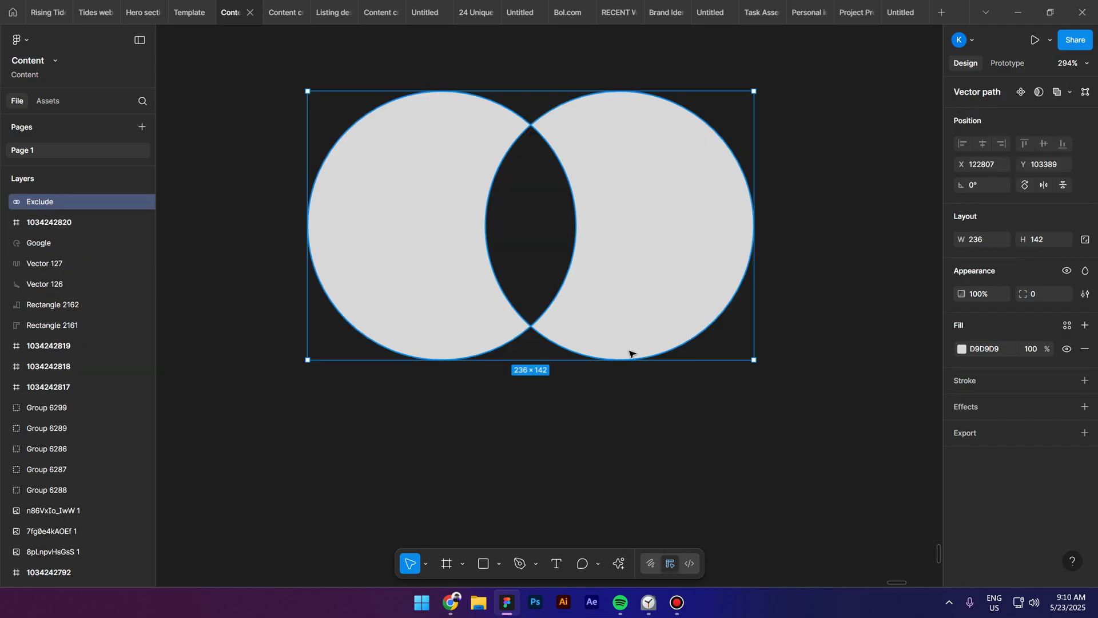
pyautogui.doubleClick(631, 341)
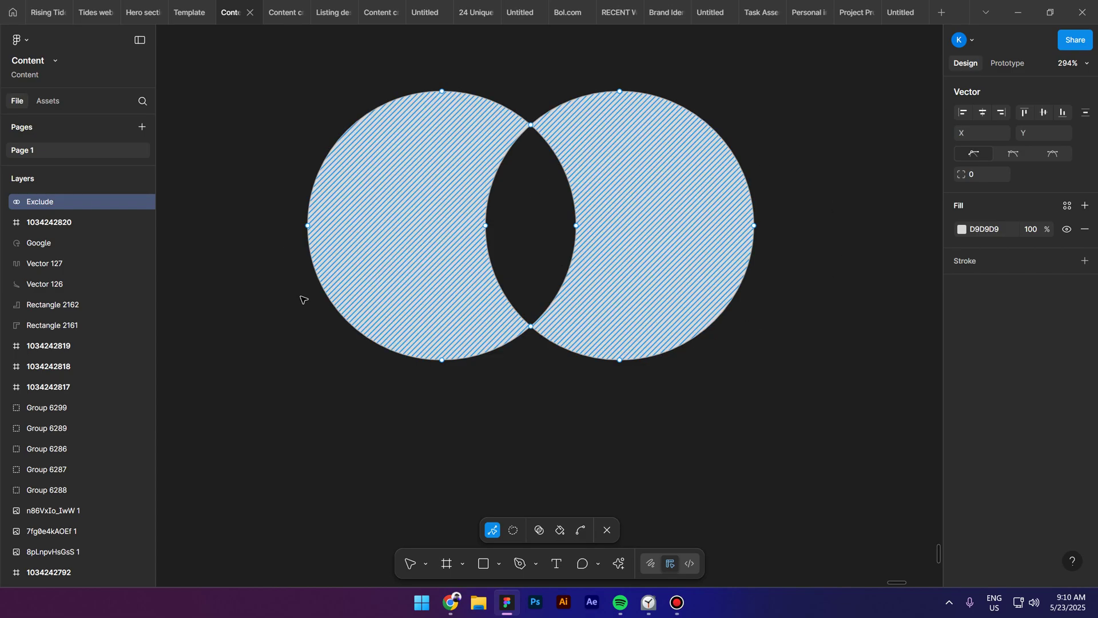
# - Back in Framer, nudge the right circle inside the blue shape, then delete the whole shape
pyautogui.hotkey('alt', 'Tab')
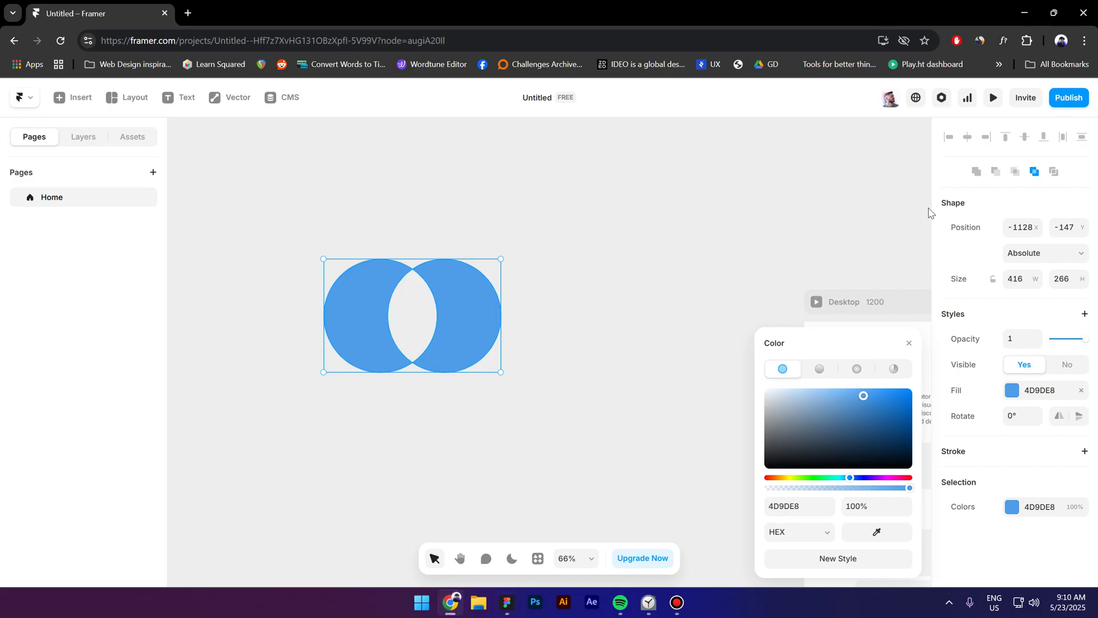
pyautogui.click(909, 343)
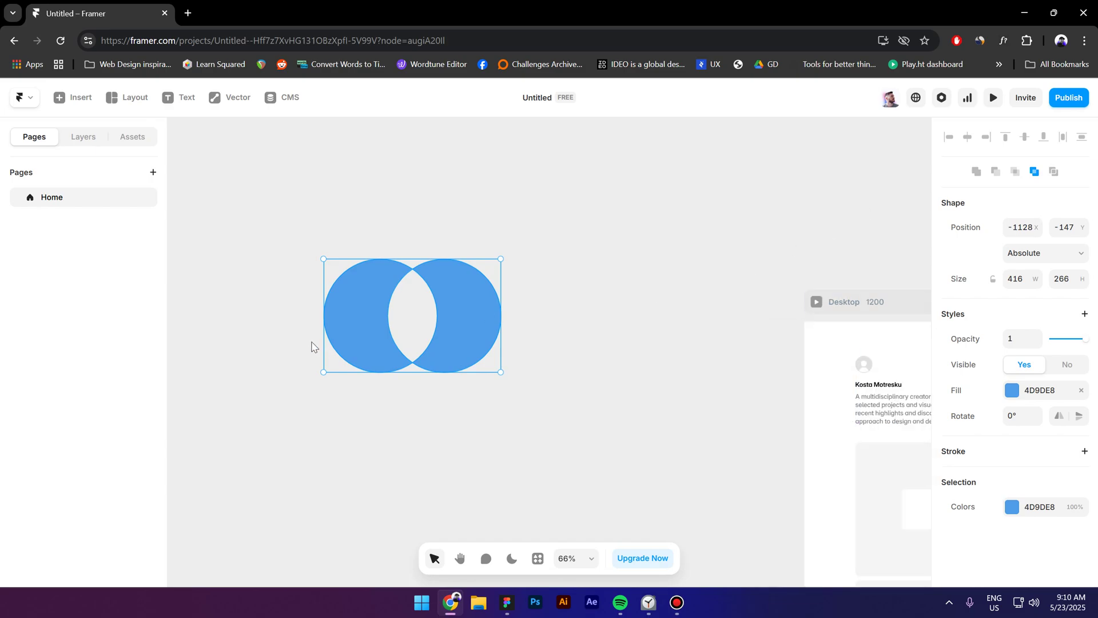
pyautogui.scroll(2, 311, 344)
pyautogui.doubleClick(496, 327)
pyautogui.moveTo(496, 327); pyautogui.dragTo(468, 336)
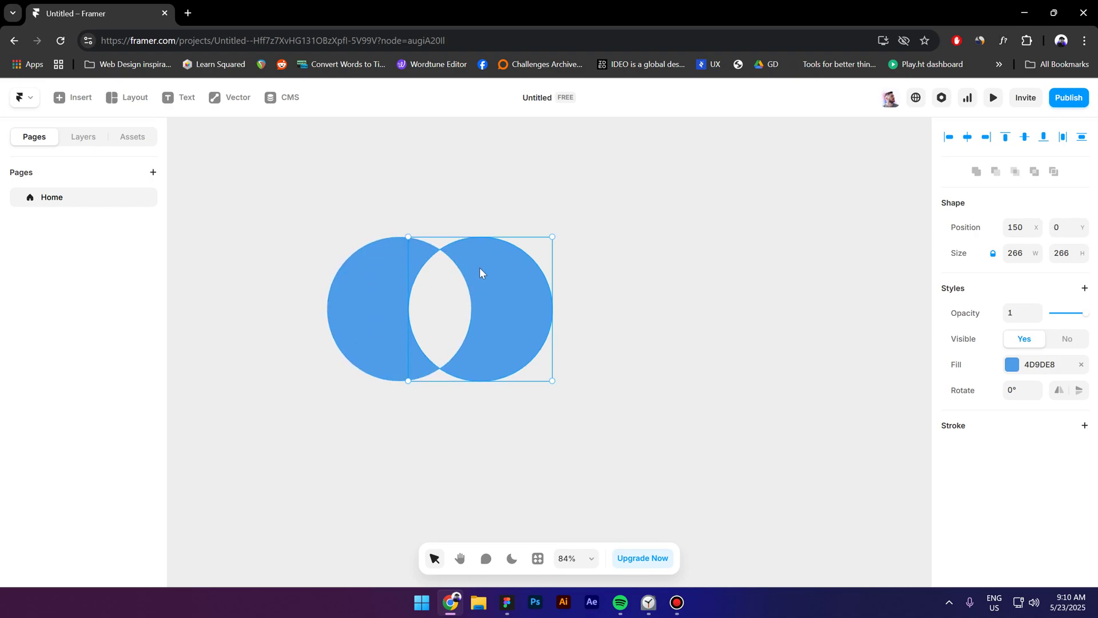
pyautogui.keyDown('shift'); pyautogui.click(389, 343); pyautogui.keyUp('shift')
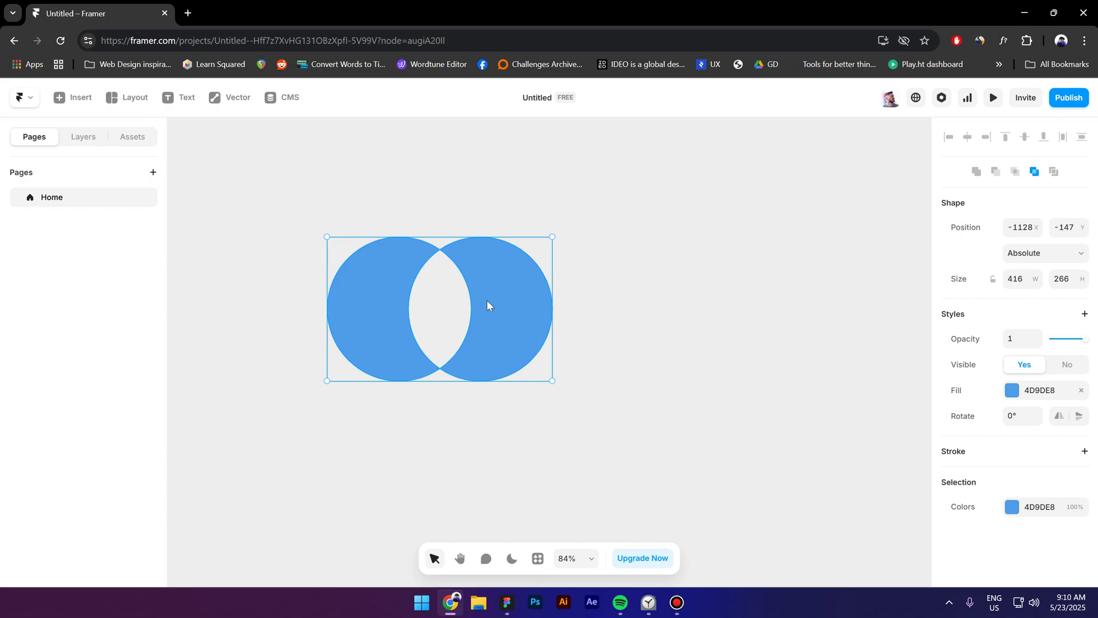
pyautogui.press('Delete')
# - With Vector > Path, draw the first box's corners of the angular path
pyautogui.scroll(-3, 356, 245)
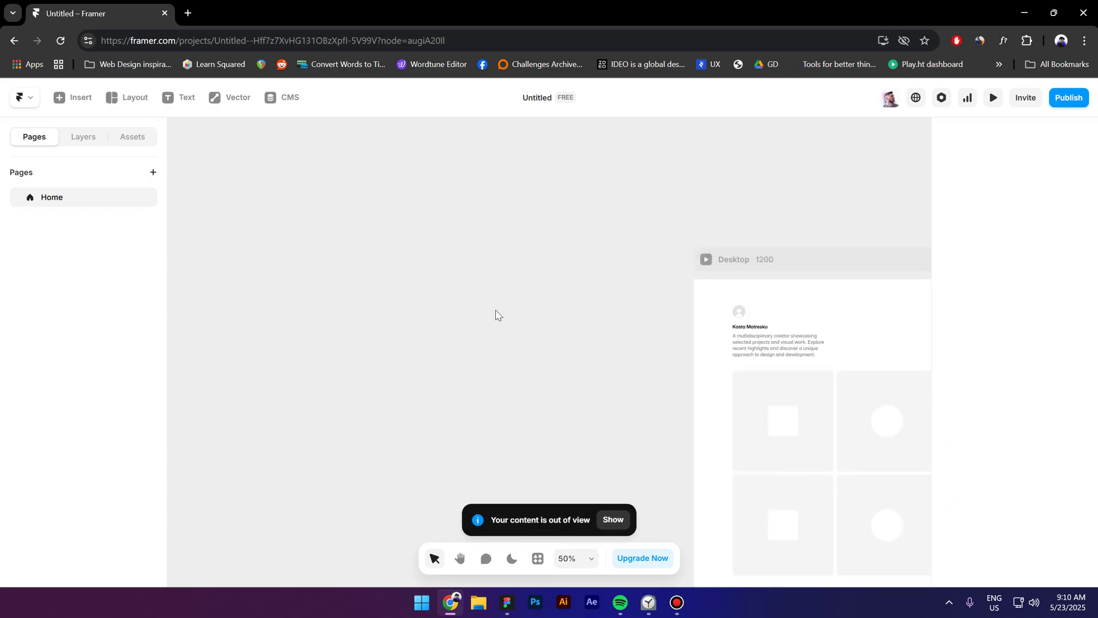
pyautogui.click(230, 98)
pyautogui.click(228, 212)
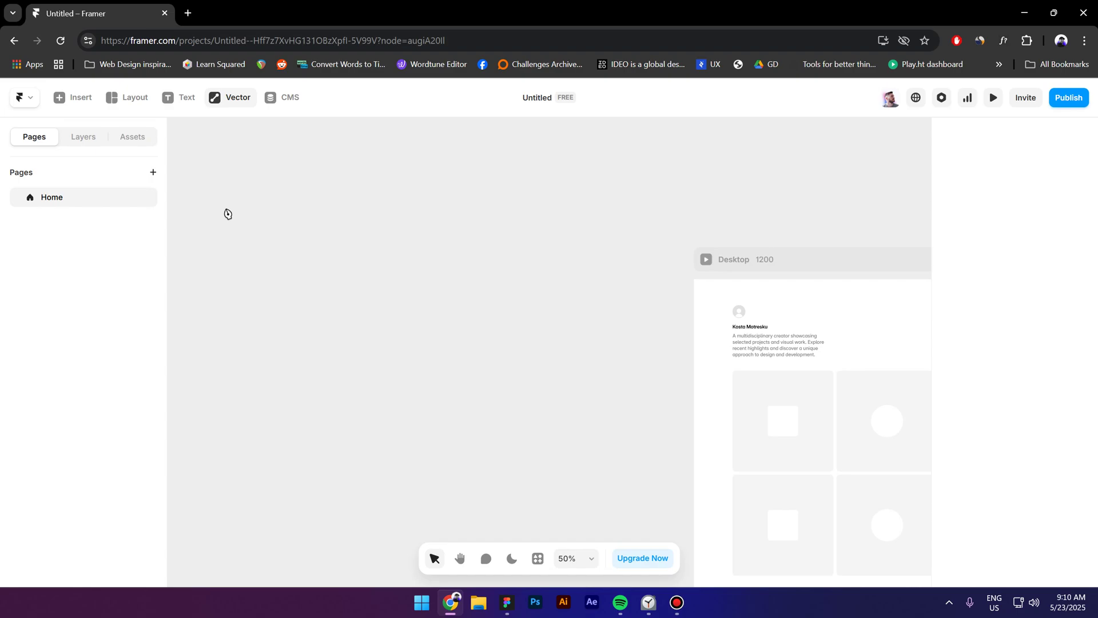
pyautogui.click(316, 356)
pyautogui.click(316, 283)
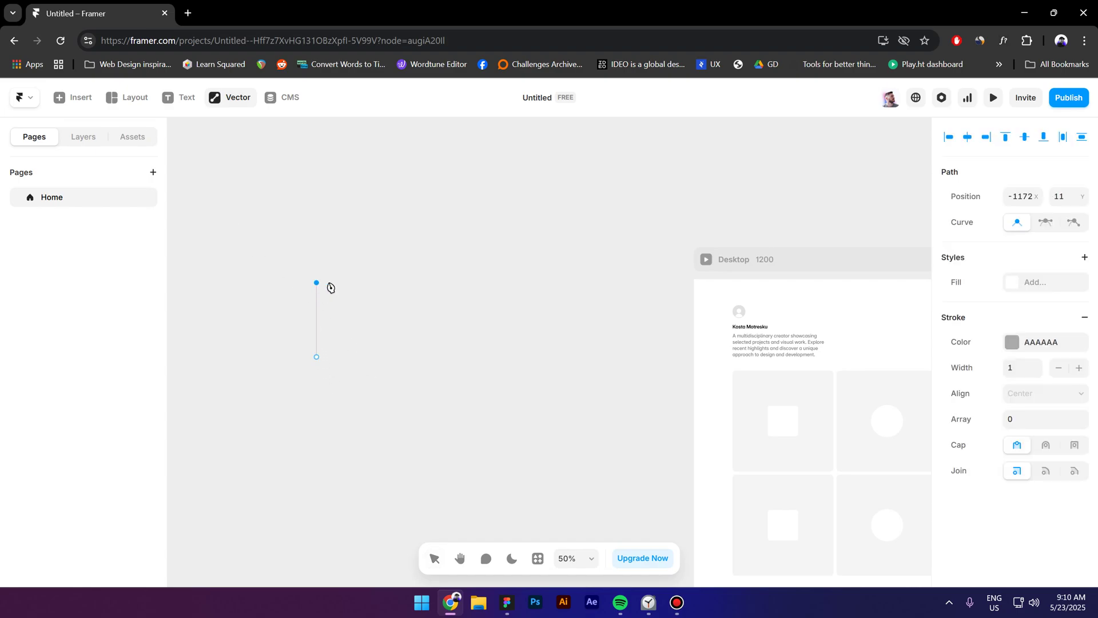
pyautogui.click(412, 283)
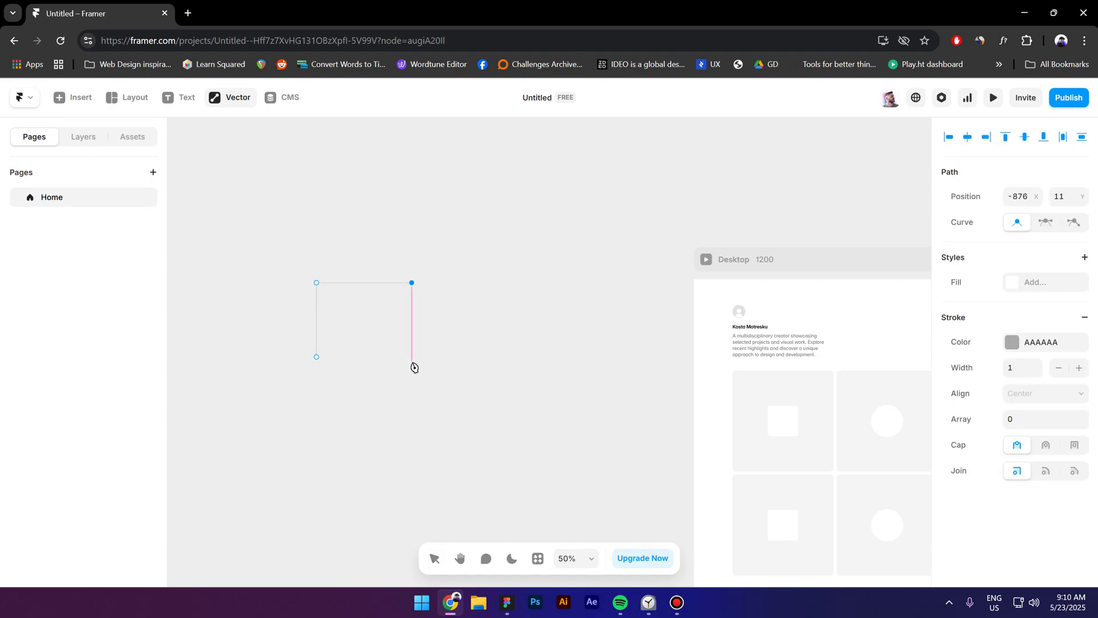
pyautogui.click(412, 356)
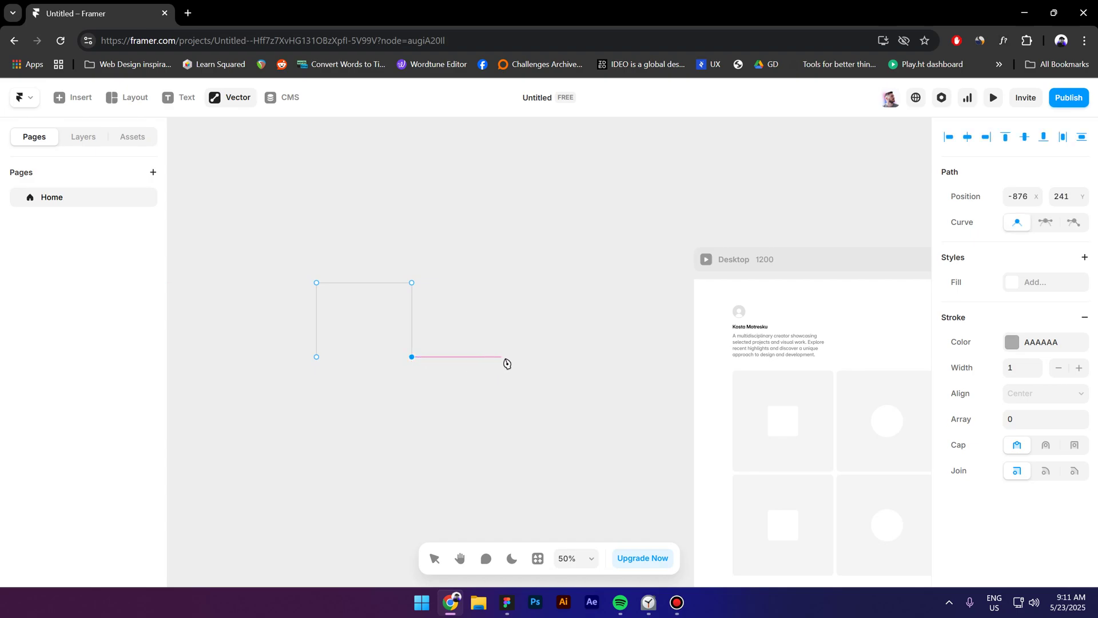
# - Add the second box, close the path diagonally, and set stroke width to 31
pyautogui.click(507, 356)
pyautogui.click(508, 282)
pyautogui.click(1014, 392)
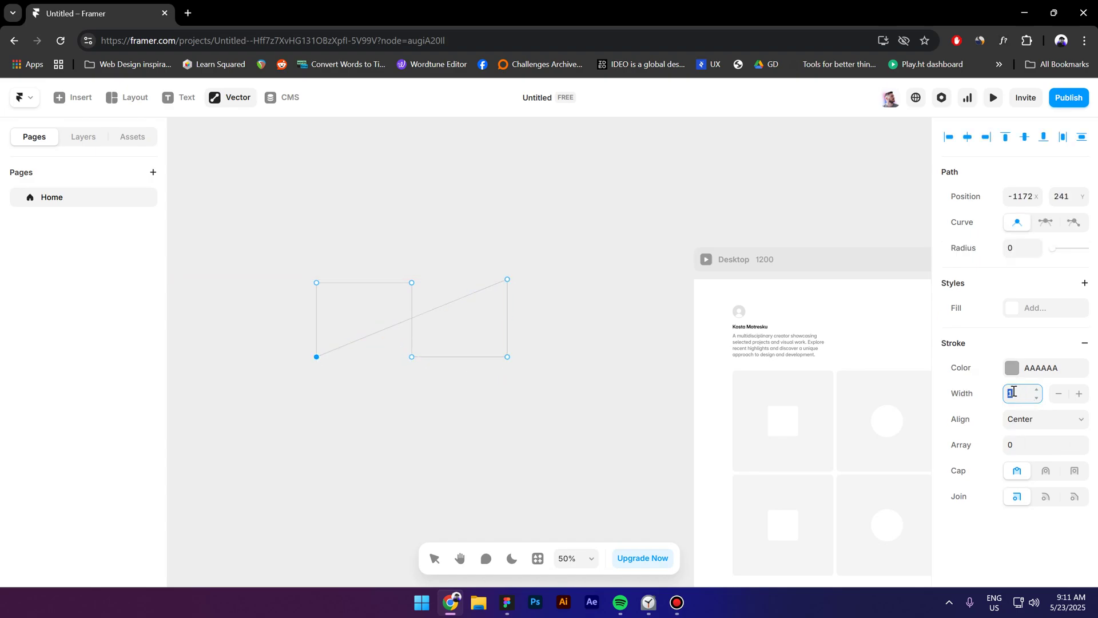
pyautogui.write('10')
pyautogui.write('31')
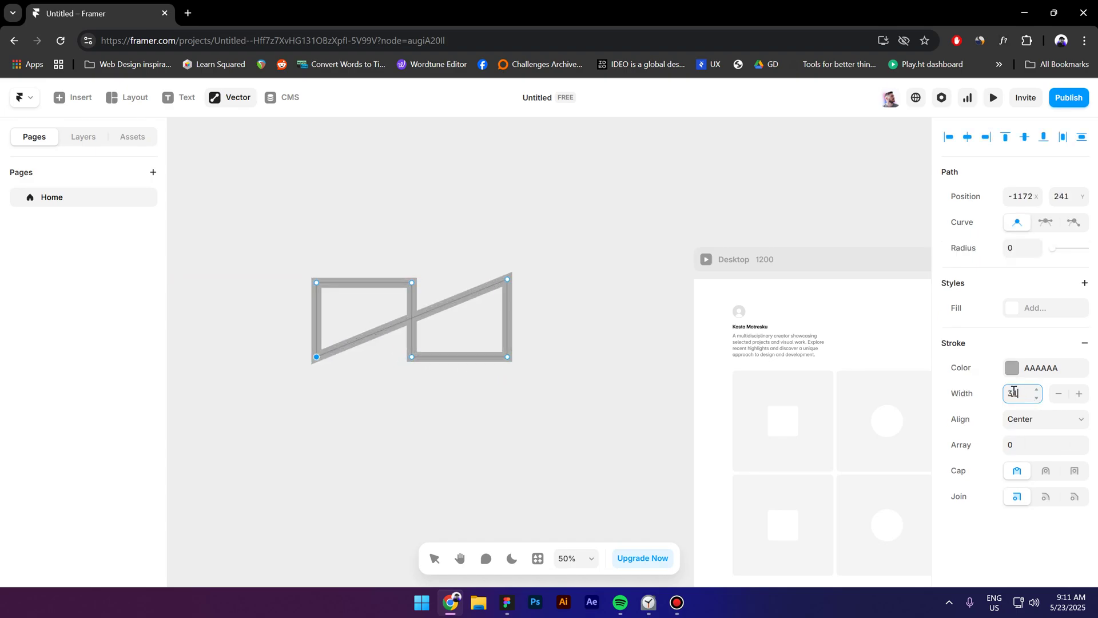
pyautogui.click(395, 290)
pyautogui.rightClick(391, 283)
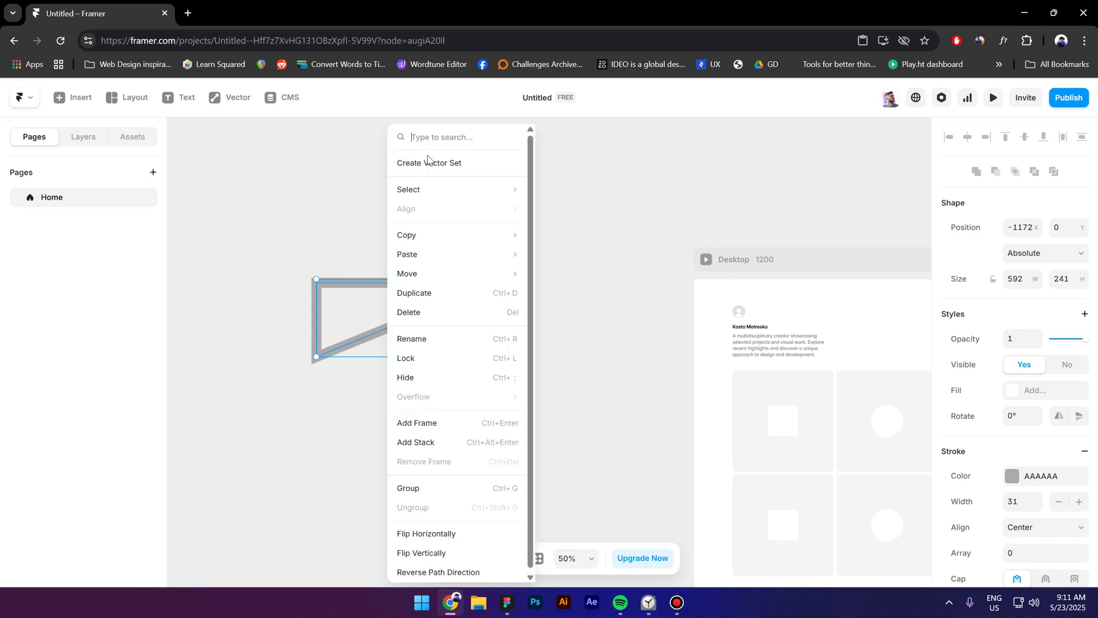
pyautogui.click(457, 164)
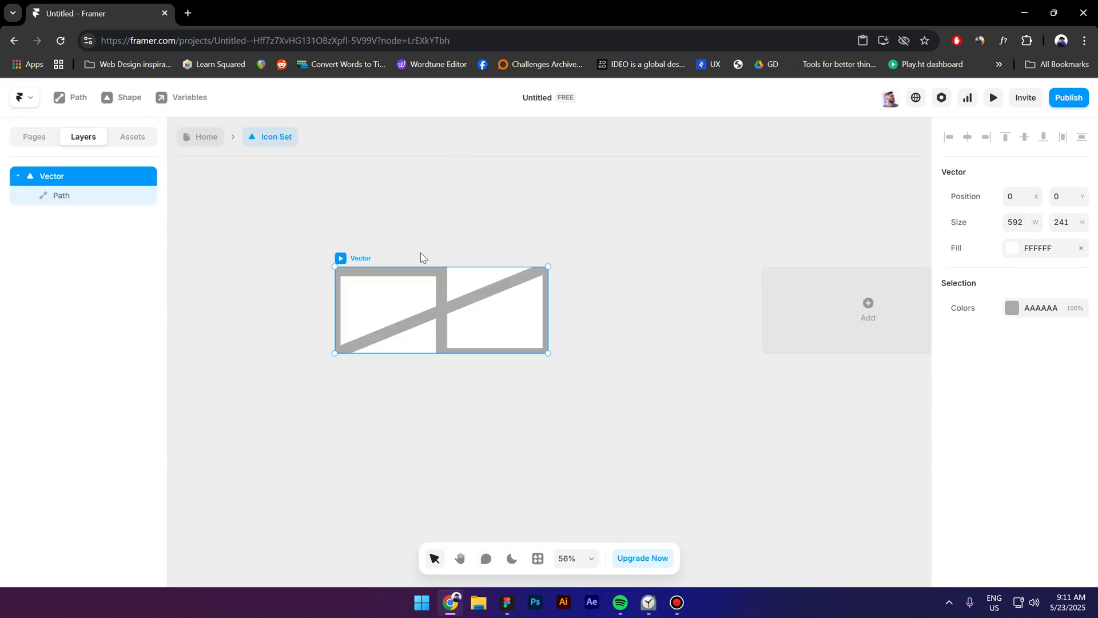
pyautogui.scroll(-3, 336, 285)
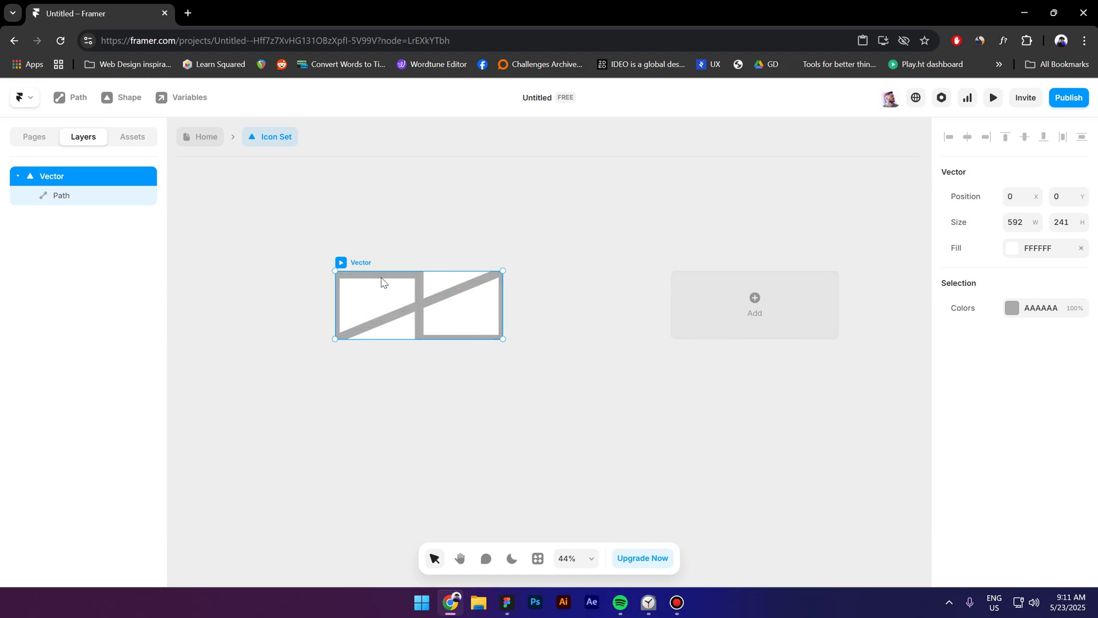
pyautogui.scroll(3, 371, 289)
pyautogui.scroll(-1, 486, 332)
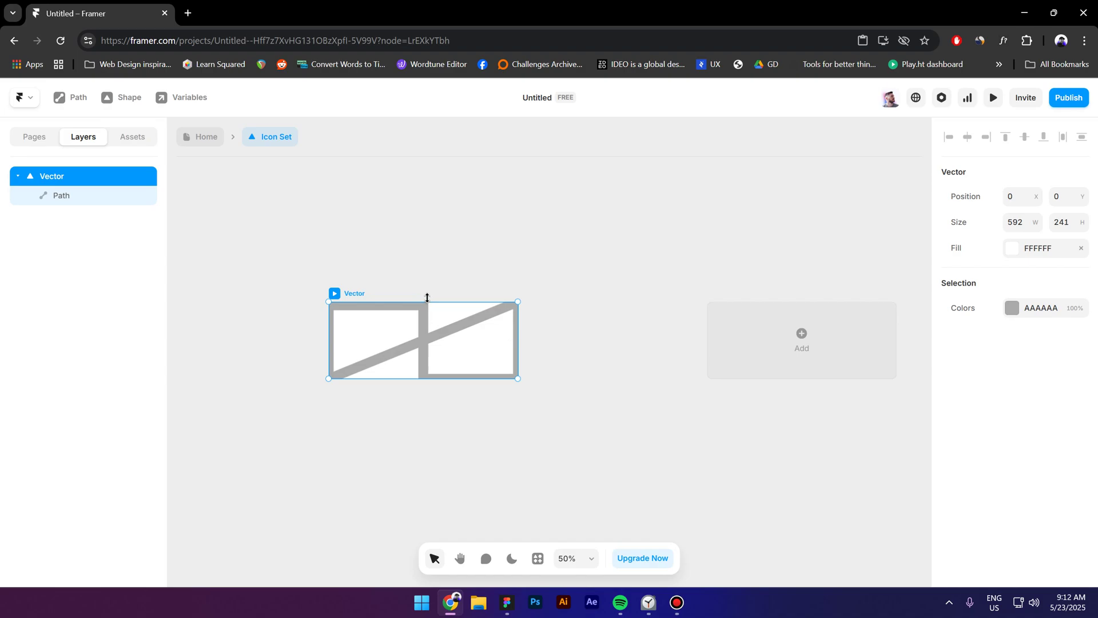
# - Resize the Vector frame to 672×311 and remove its white fill
pyautogui.moveTo(427, 298); pyautogui.dragTo(428, 301)
pyautogui.doubleClick(522, 340)
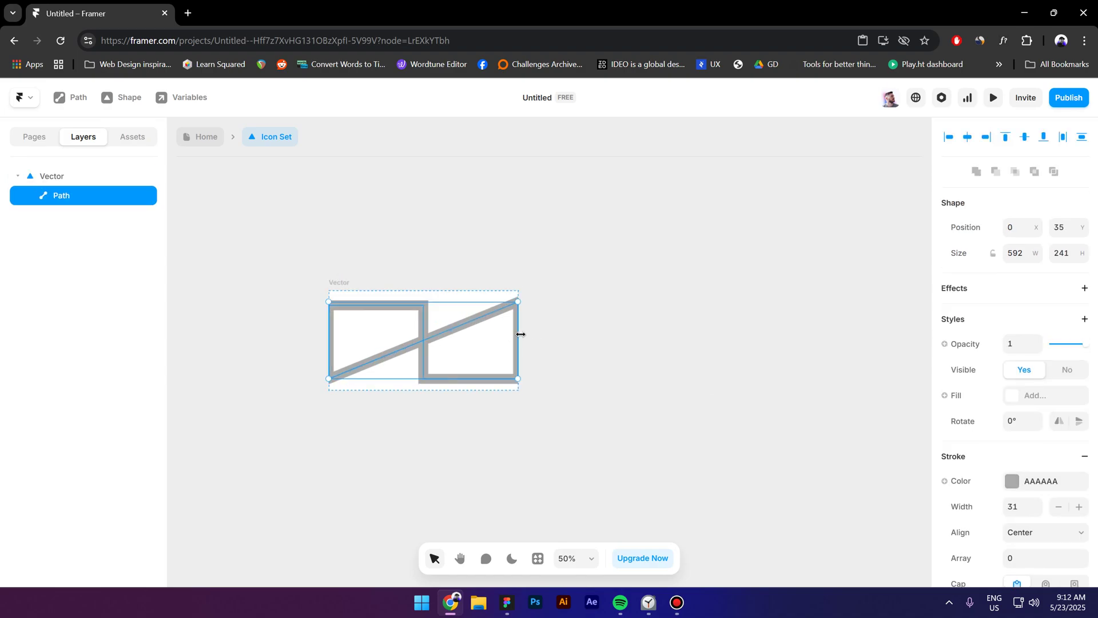
pyautogui.click(452, 353)
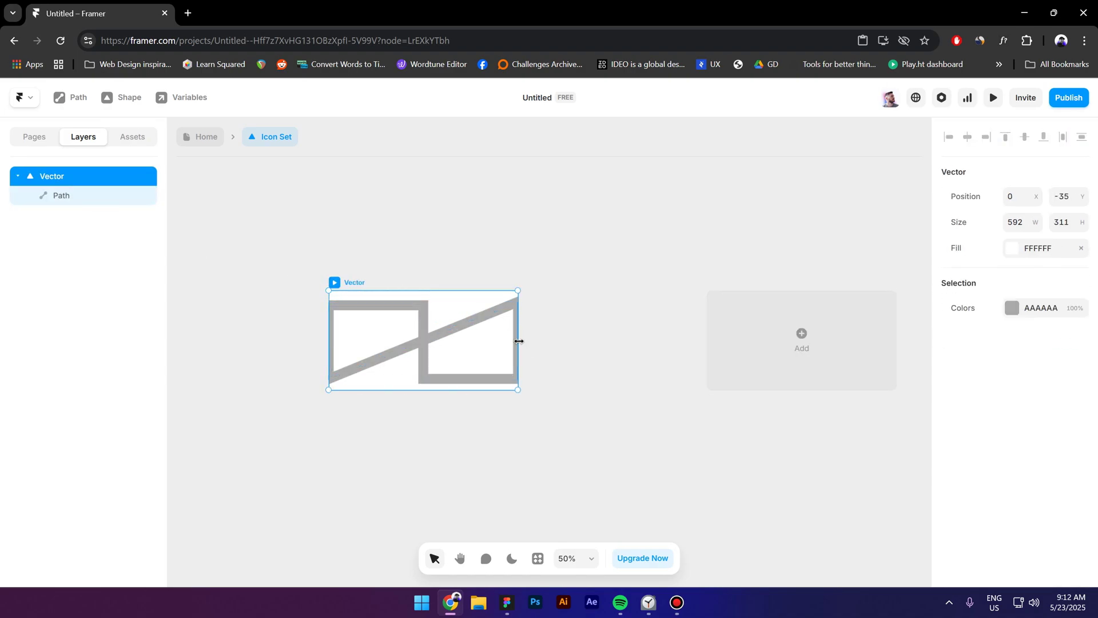
pyautogui.moveTo(519, 341); pyautogui.dragTo(531, 344)
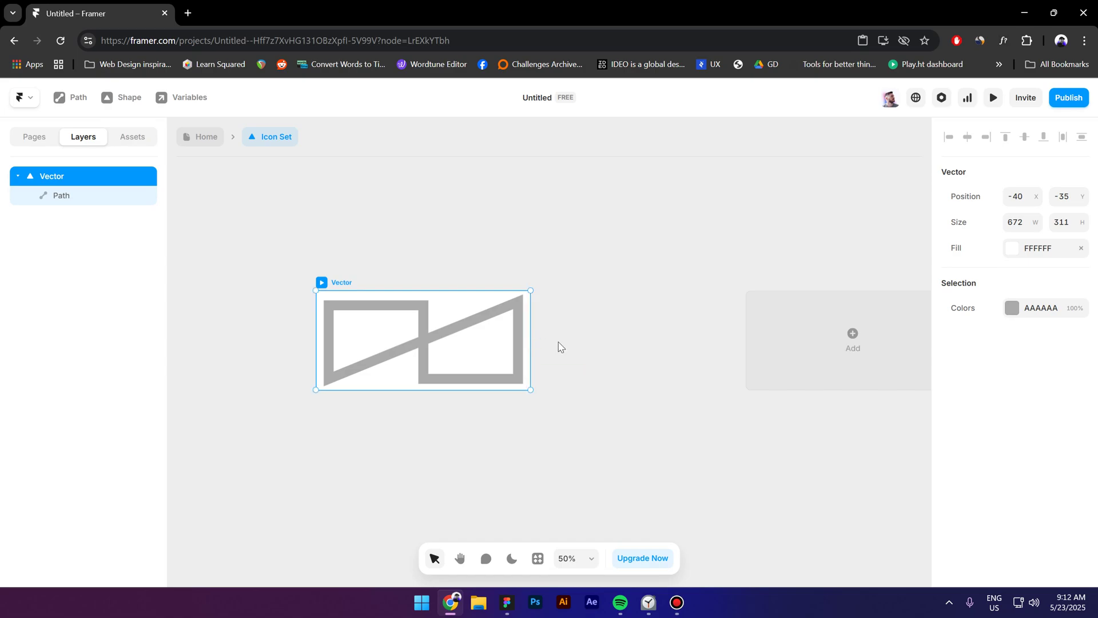
pyautogui.click(1081, 248)
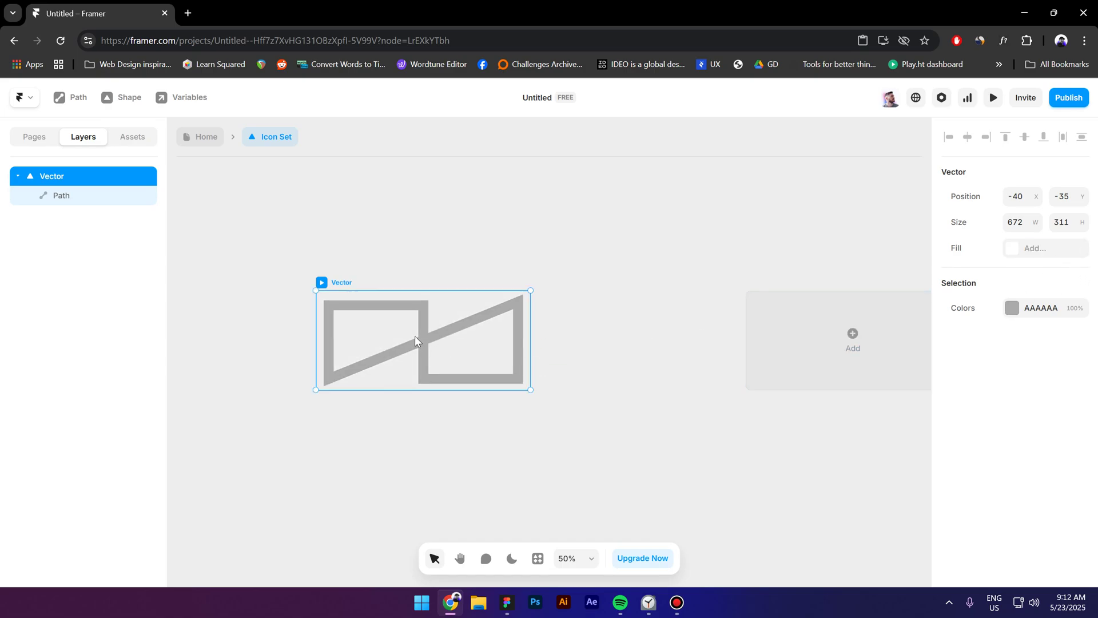
# - Change the path's stroke colour to blue 0D62FF
pyautogui.click(97, 198)
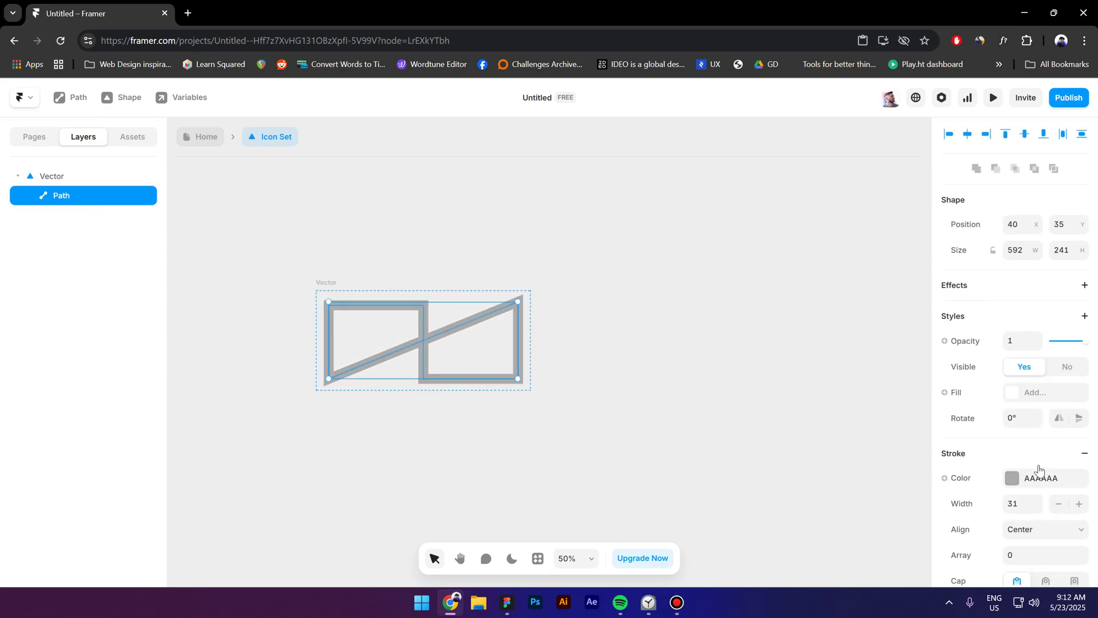
pyautogui.scroll(-1, 1010, 447)
pyautogui.click(1012, 429)
pyautogui.moveTo(840, 478); pyautogui.dragTo(854, 477)
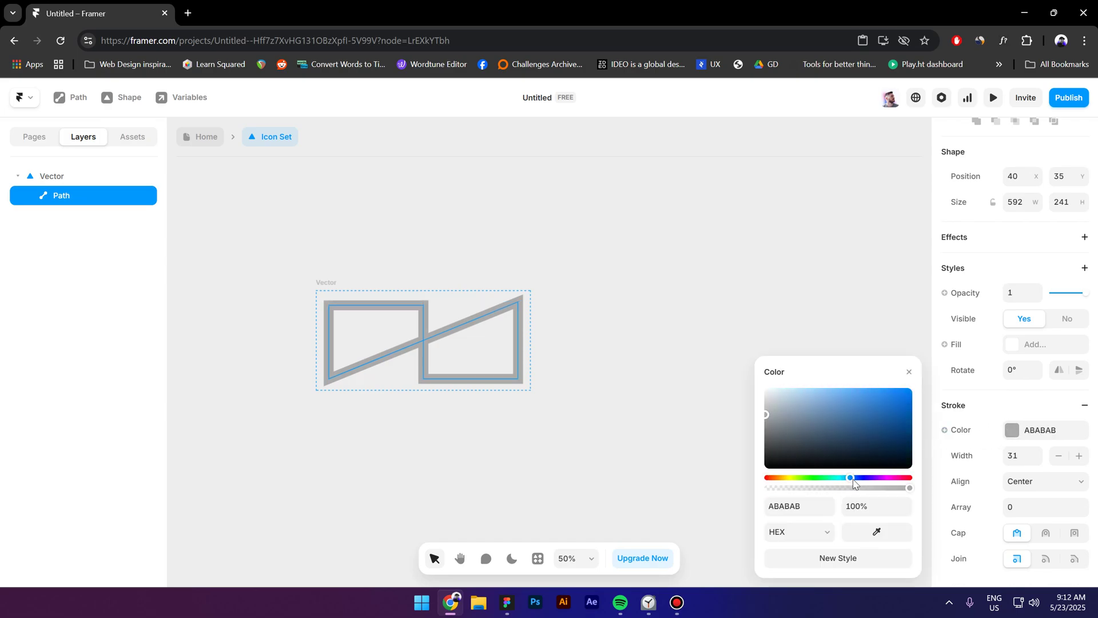
pyautogui.moveTo(853, 424); pyautogui.dragTo(904, 389)
pyautogui.click(411, 355)
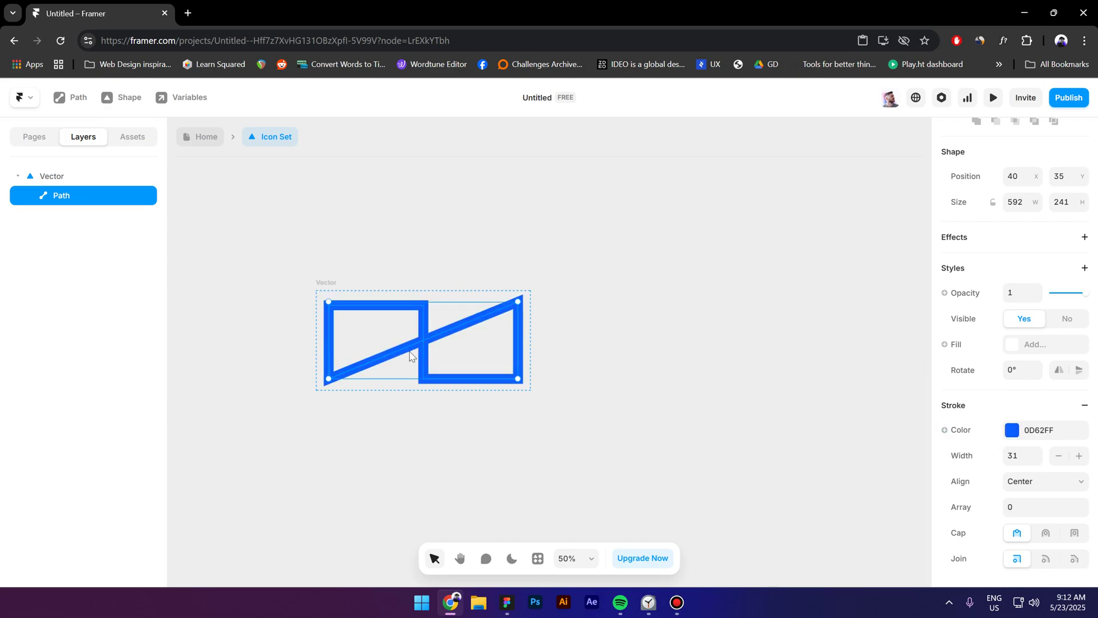
# - Try a corner radius of 50 on the path's point, then leave point editing
pyautogui.doubleClick(445, 344)
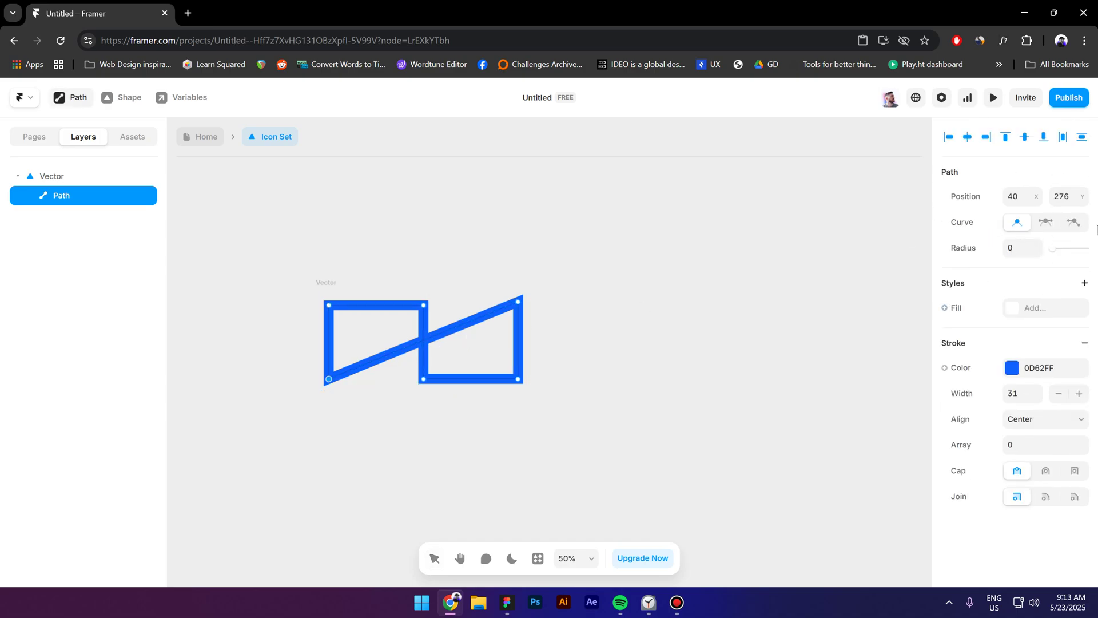
pyautogui.click(1015, 252)
pyautogui.write('50')
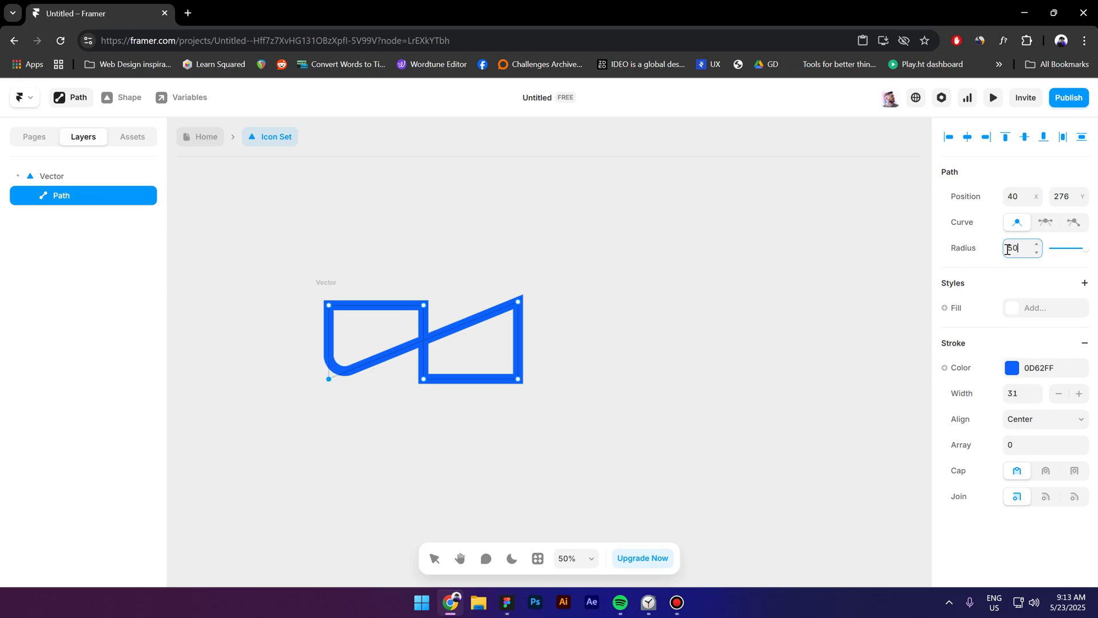
pyautogui.press('Escape')
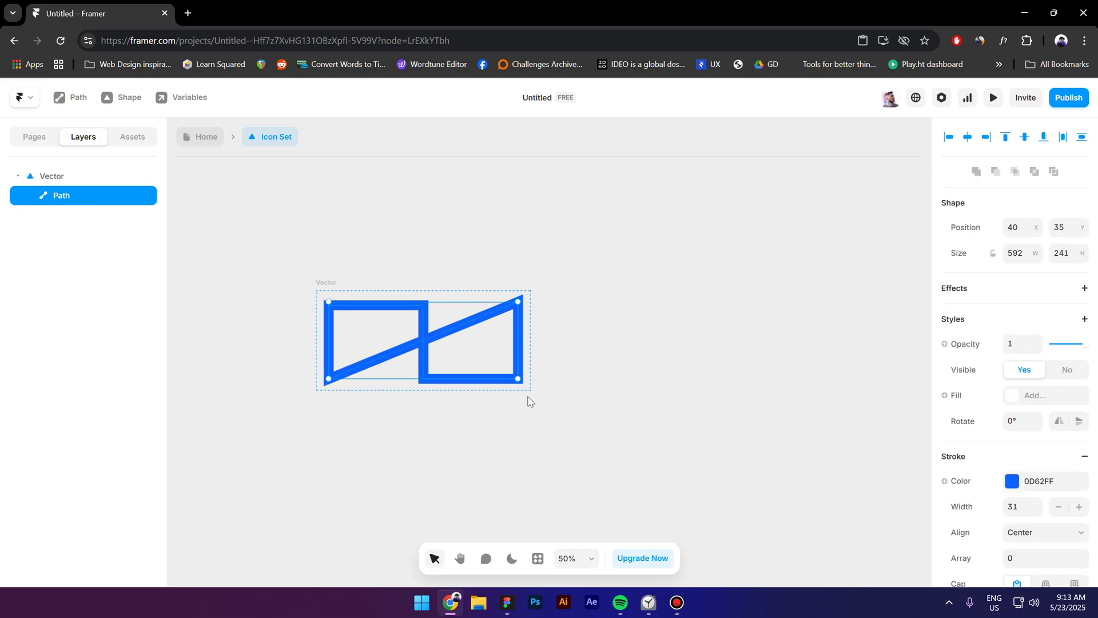
# - Select all path points and raise their corner radius to 130
pyautogui.press('Return')
pyautogui.moveTo(580, 449); pyautogui.dragTo(270, 274)
pyautogui.click(1020, 250)
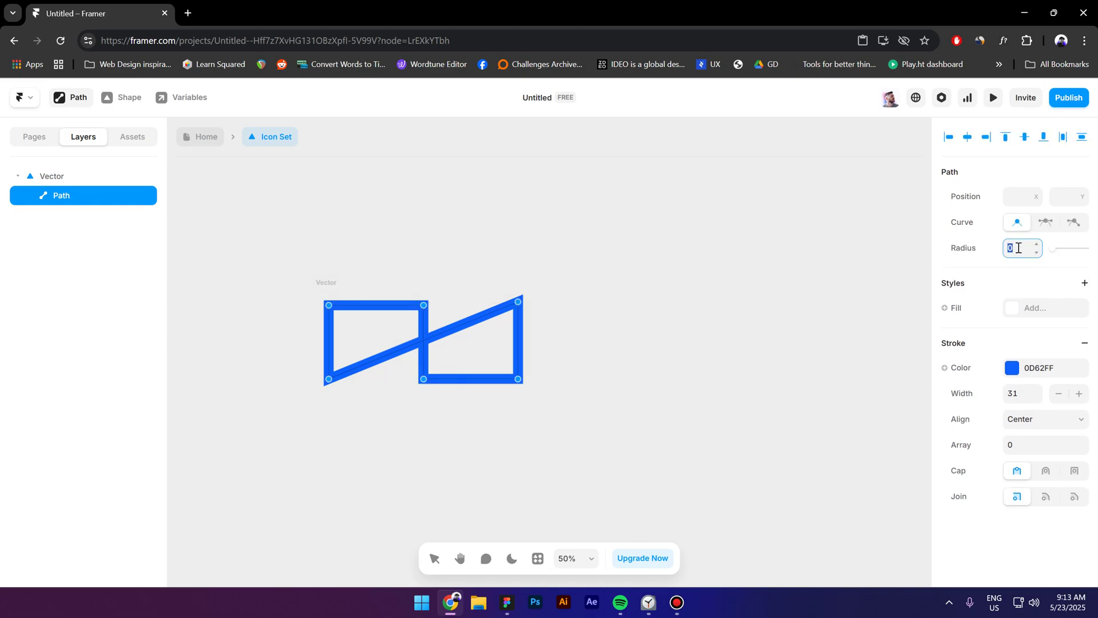
pyautogui.hotkey('shift', 'Up')
pyautogui.hotkey('shift', 'Up')
pyautogui.hotkey('shift', 'Up')
pyautogui.hotkey('shift', 'Up')
pyautogui.hotkey('shift', 'Up')
pyautogui.hotkey('shift', 'Up')
pyautogui.hotkey('shift', 'Up')
pyautogui.hotkey('shift', 'Up')
pyautogui.hotkey('shift', 'Up')
pyautogui.hotkey('shift', 'Up')
pyautogui.hotkey('shift', 'Up')
pyautogui.hotkey('shift', 'Up')
pyautogui.hotkey('shift', 'Up')
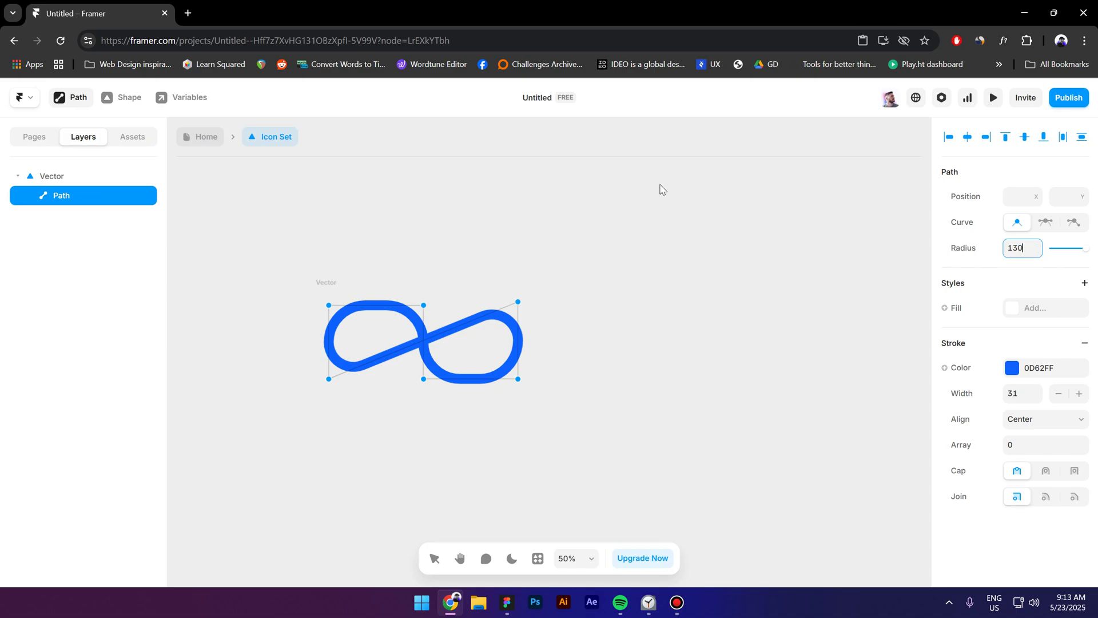
# - Add a Stroke effect to the infinity path and preview its draw-in animation on the Vector frame
pyautogui.press('Escape')
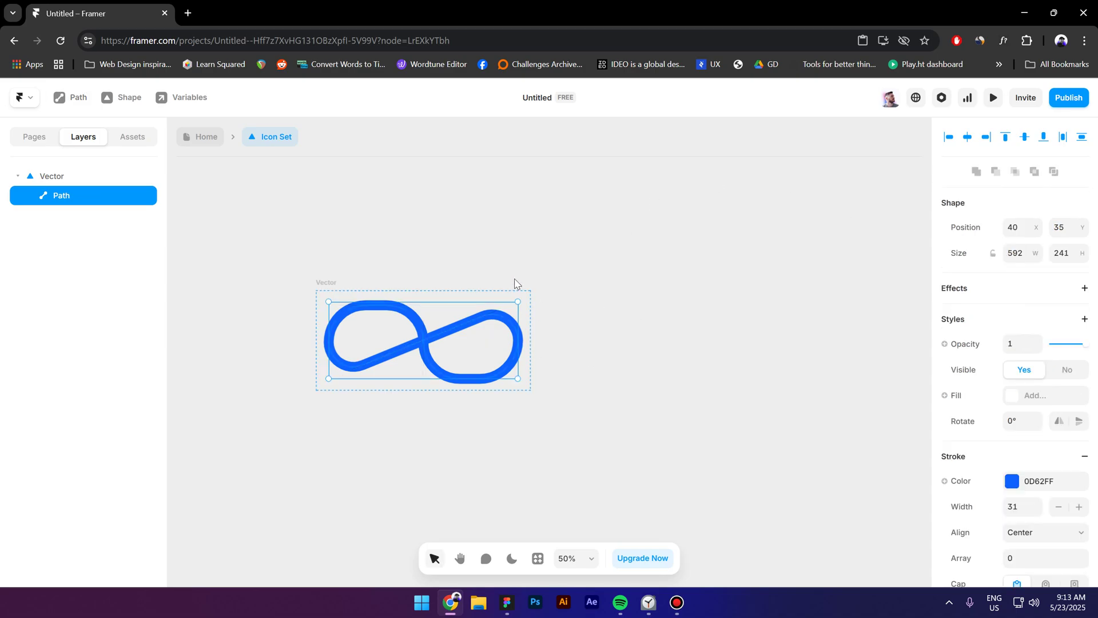
pyautogui.click(965, 293)
pyautogui.click(974, 311)
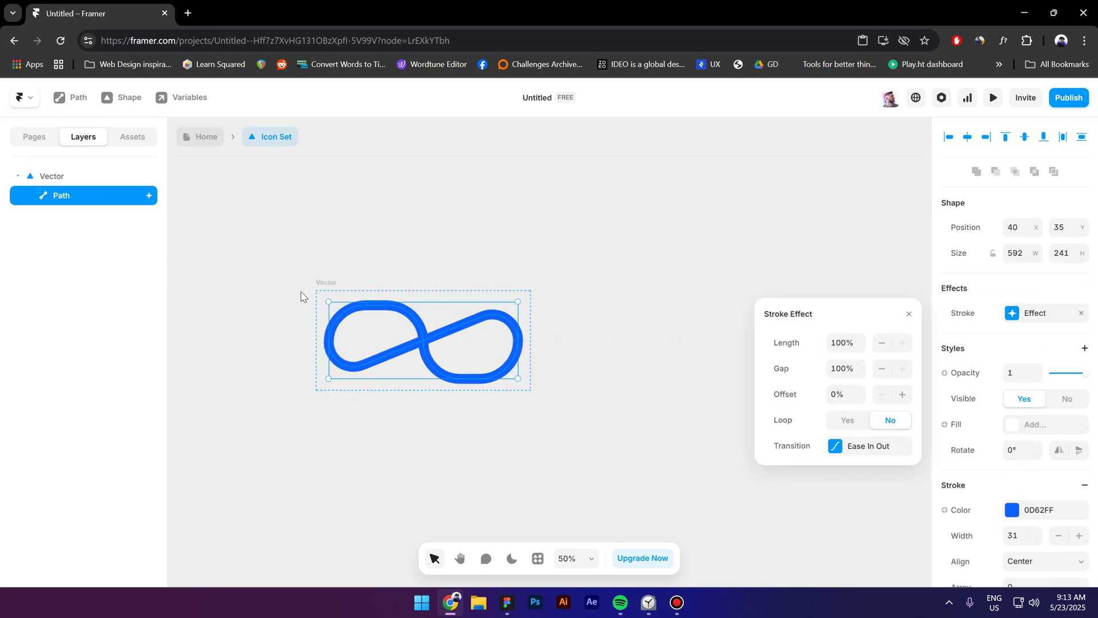
pyautogui.click(326, 283)
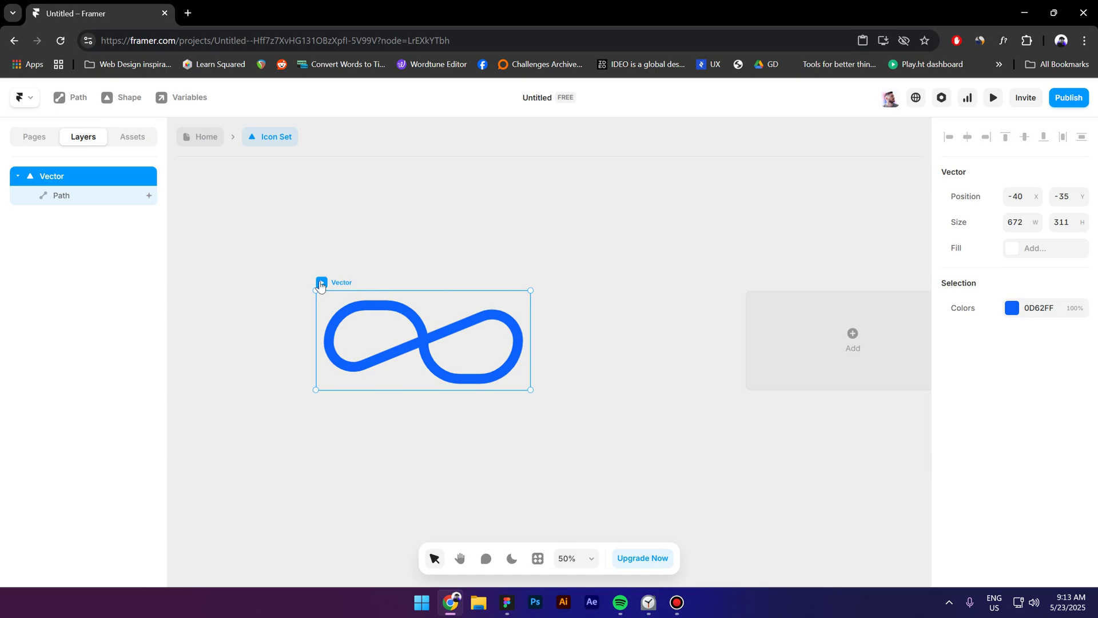
pyautogui.click(321, 282)
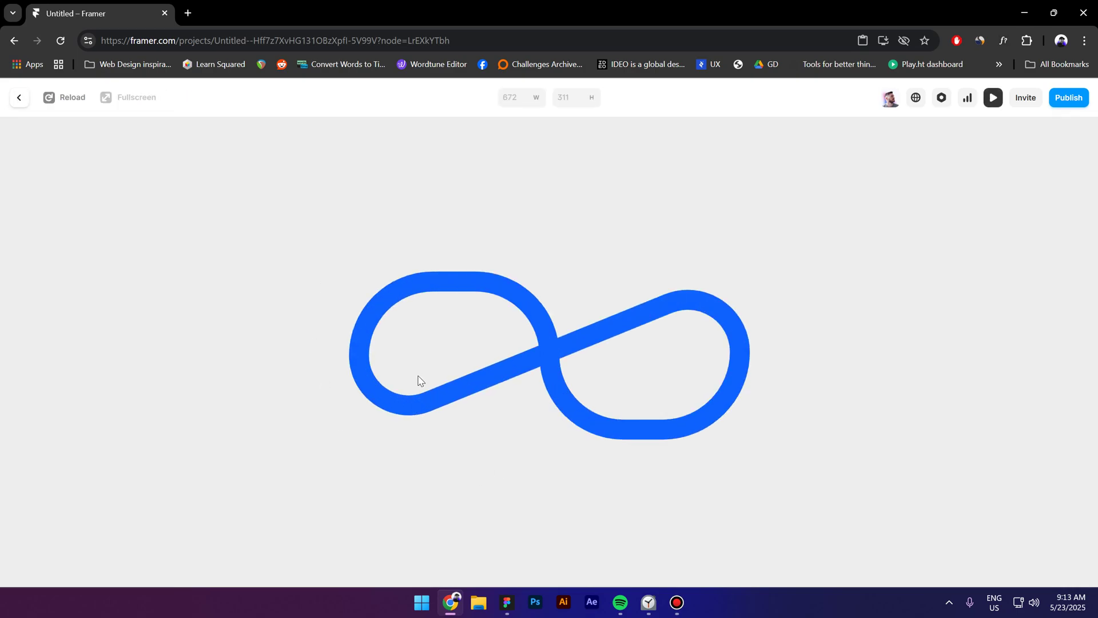
# - Set the path's Stroke effect Loop to Yes with Continuous type
pyautogui.press('Escape')
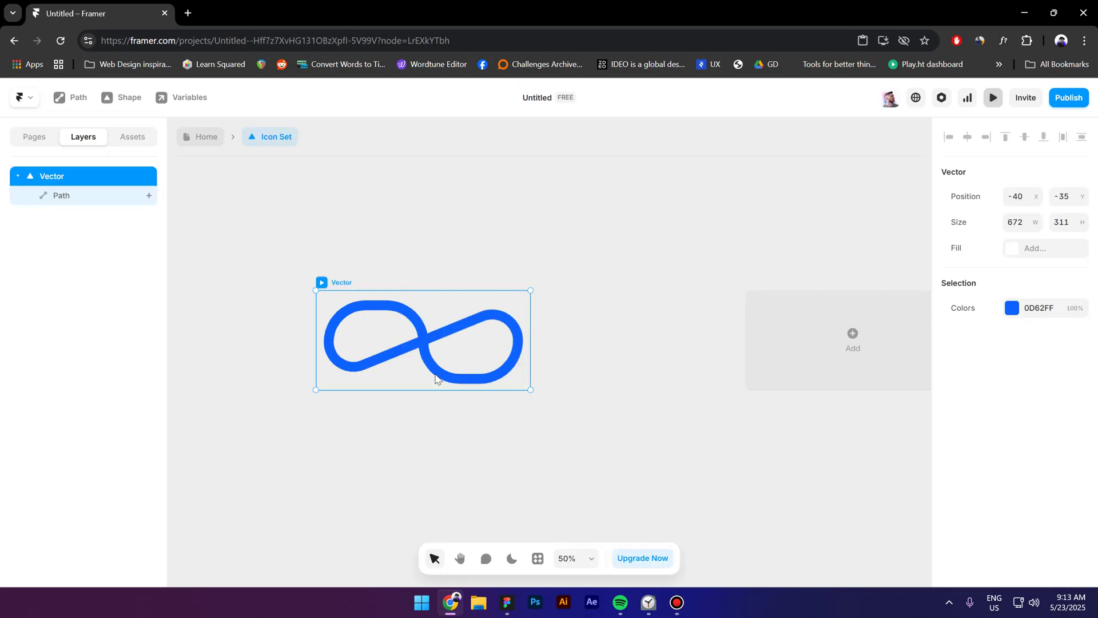
pyautogui.doubleClick(428, 363)
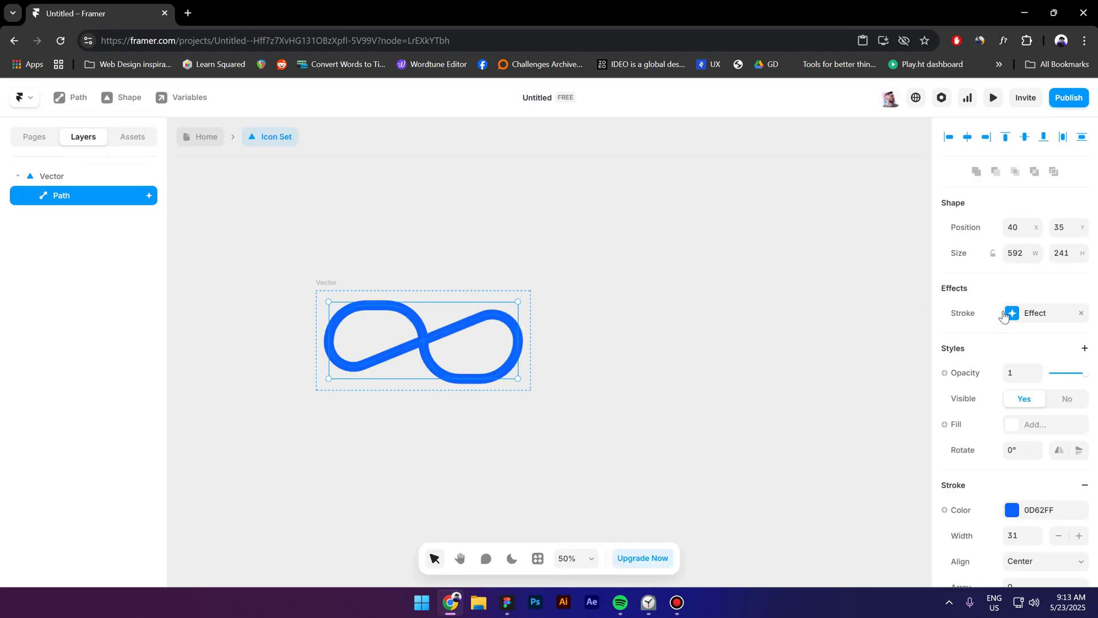
pyautogui.click(1023, 320)
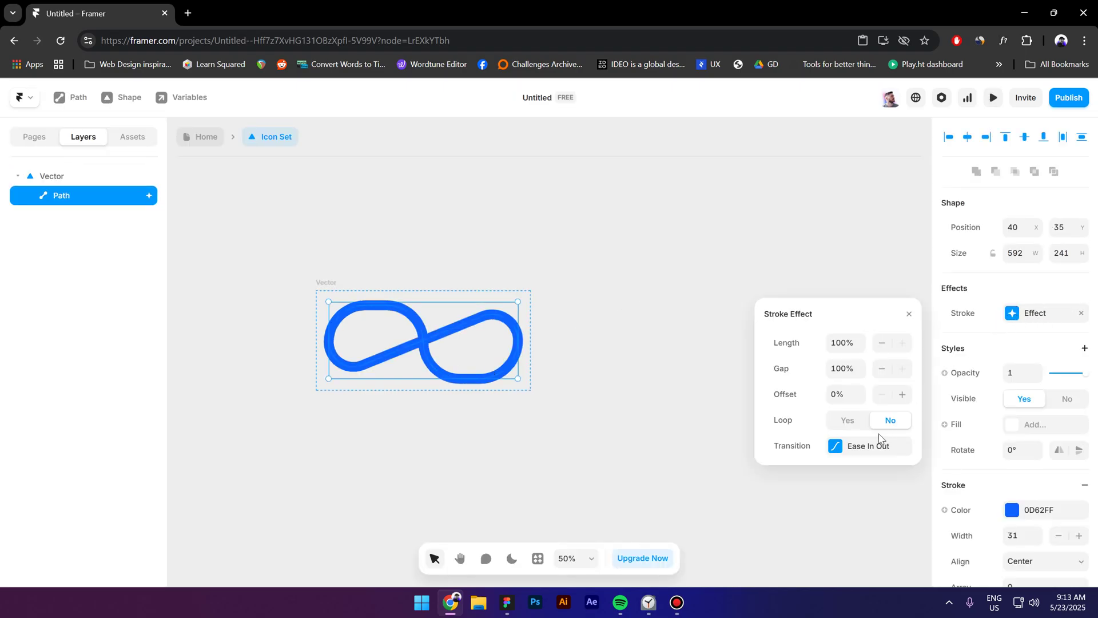
pyautogui.click(847, 422)
pyautogui.click(866, 450)
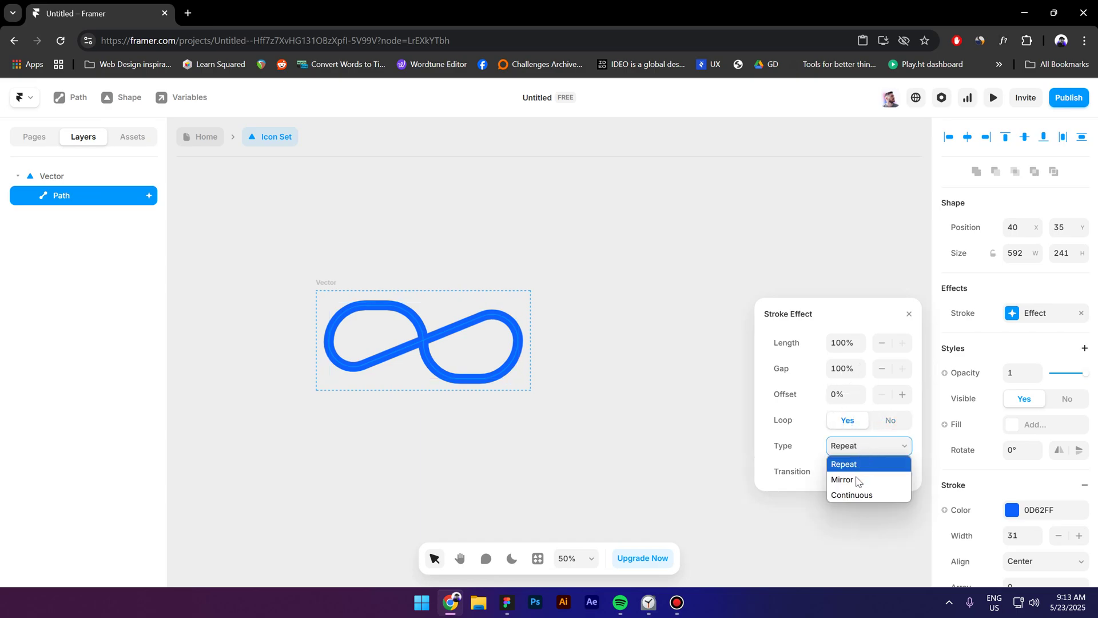
pyautogui.click(881, 496)
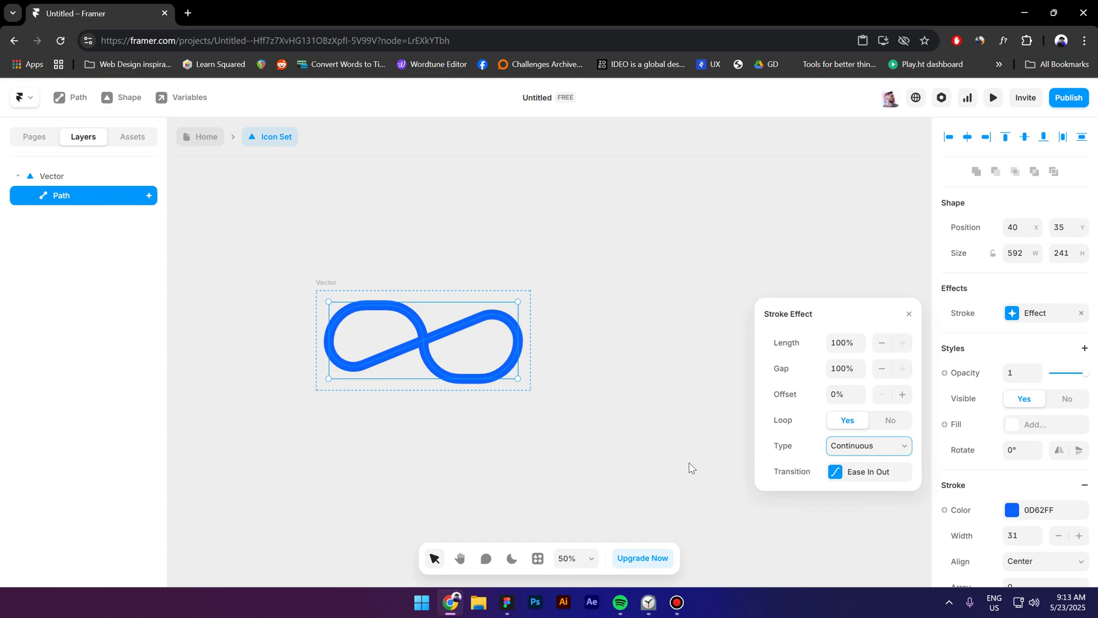
pyautogui.click(909, 314)
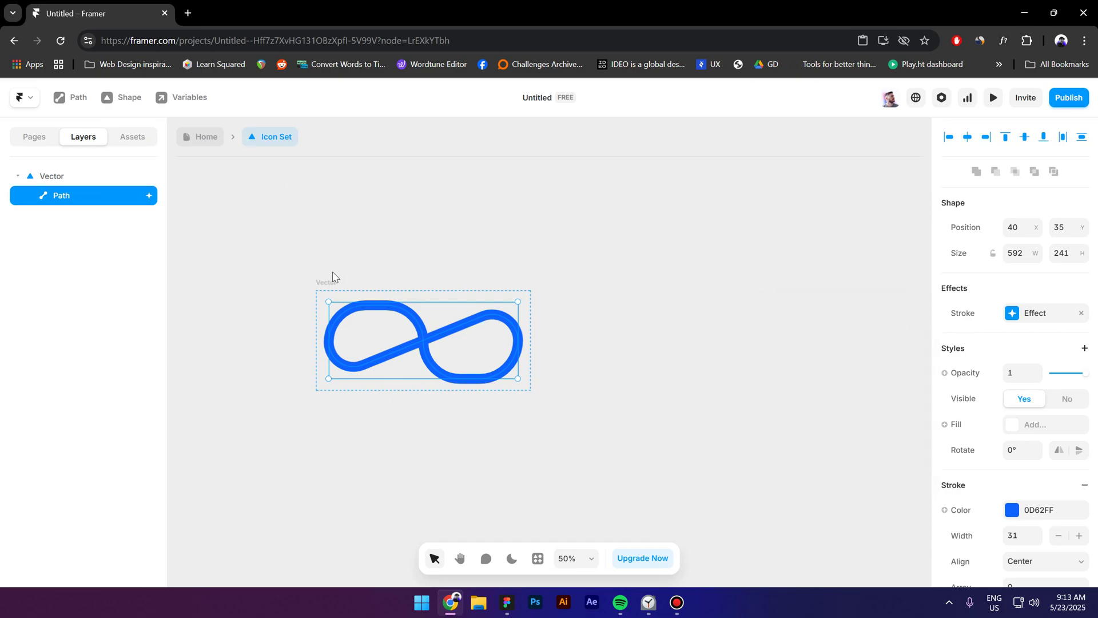
# - Preview the Vector frame with Ctrl+P to watch the looping stroke, then exit
pyautogui.click(328, 283)
pyautogui.hotkey('ctrl', 'p')
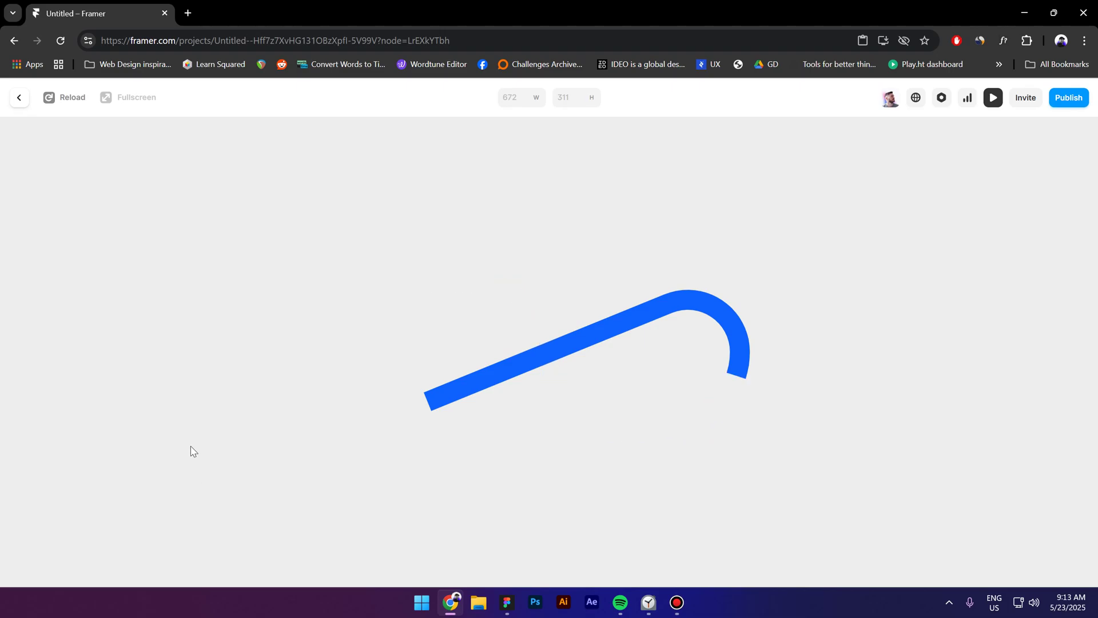
pyautogui.press('Escape')
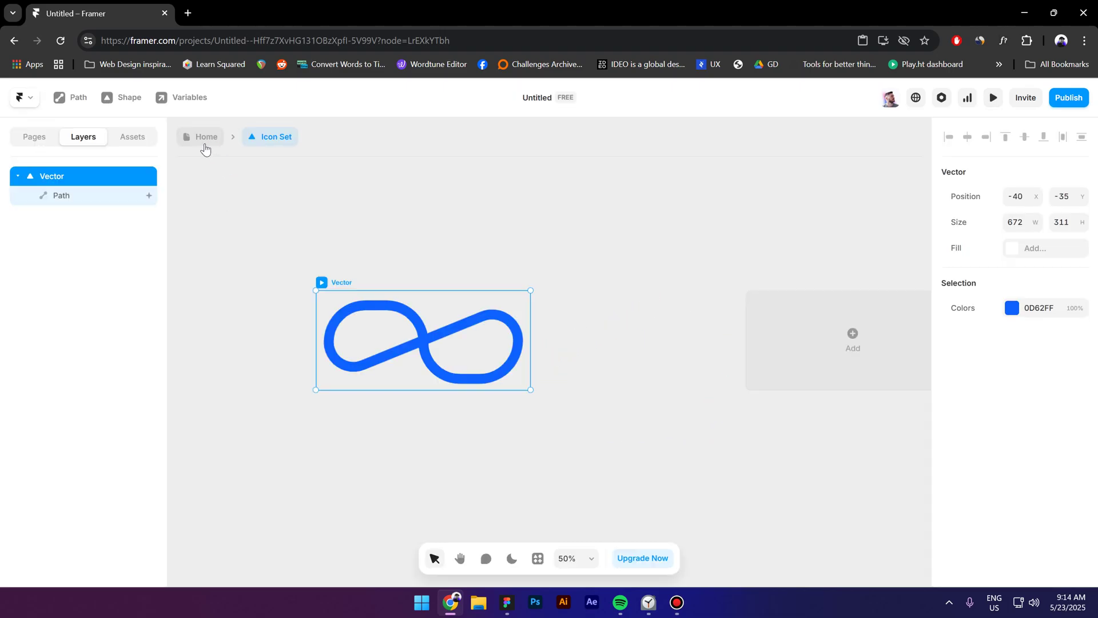
# - Move the Icon instance from the canvas into the Desktop frame's first Stack
pyautogui.click(205, 149)
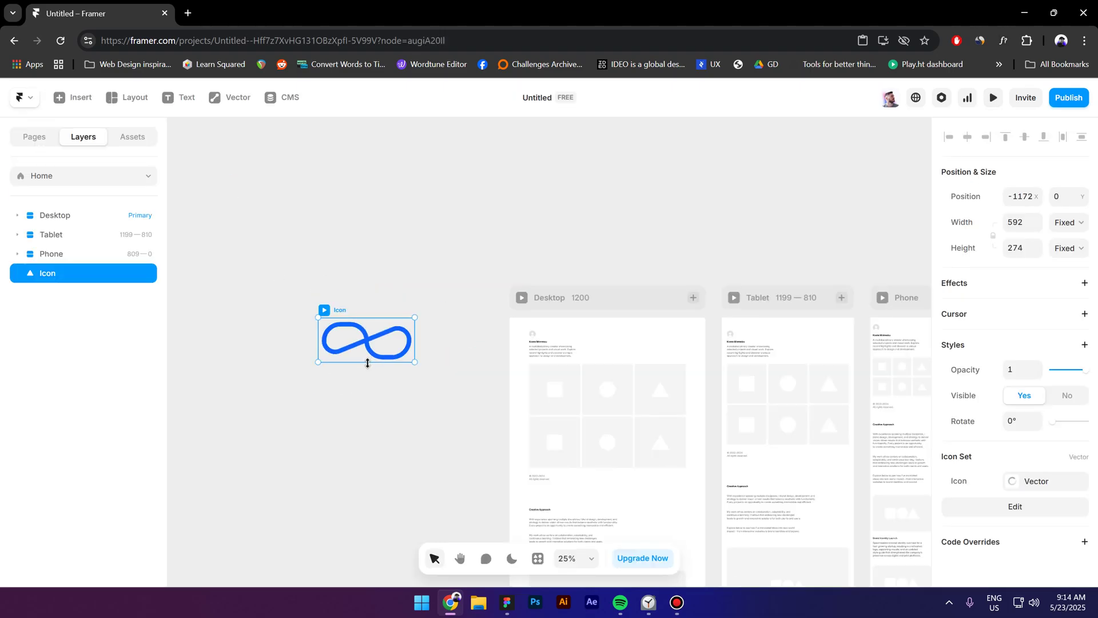
pyautogui.press('Delete')
pyautogui.click(551, 297)
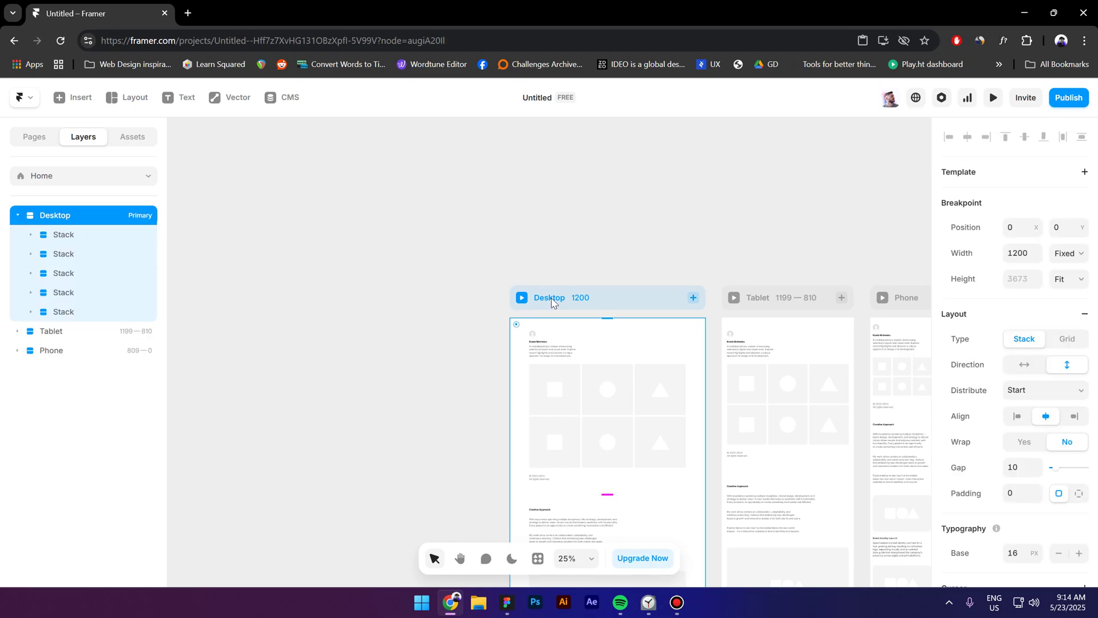
pyautogui.click(97, 238)
pyautogui.hotkey('ctrl', 'v')
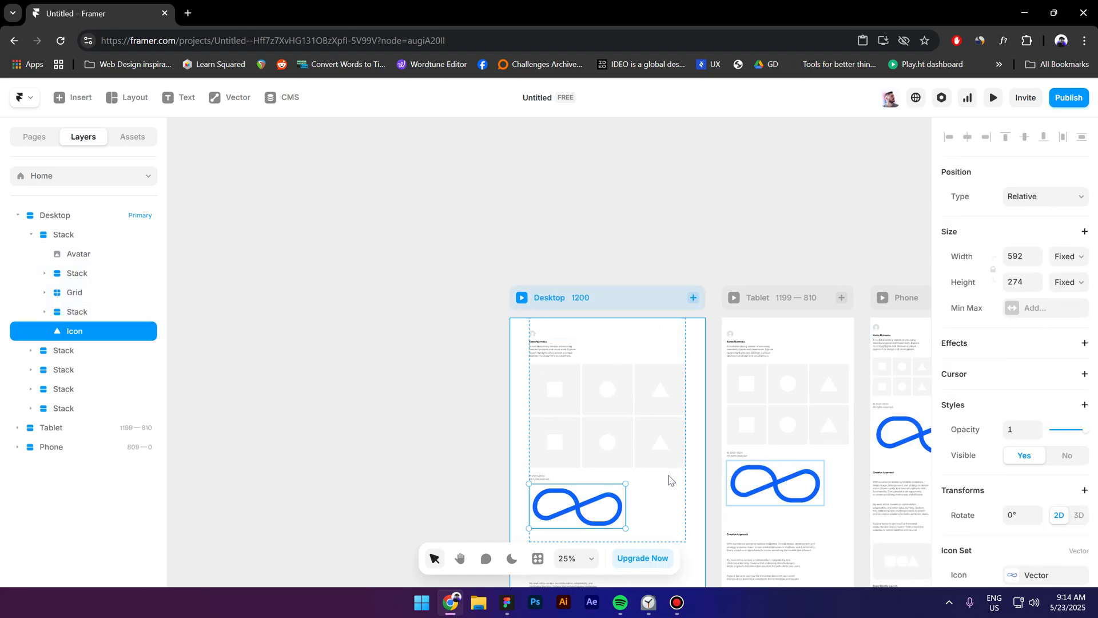
# - Make the icon absolutely positioned, centre it both ways, and enlarge it across the page
pyautogui.click(1049, 197)
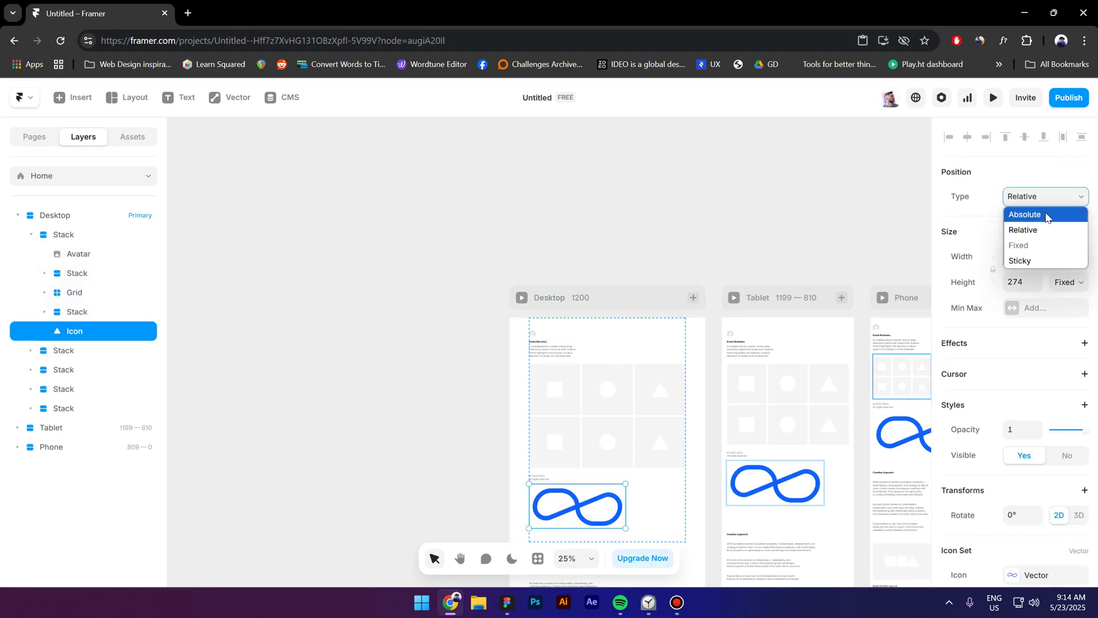
pyautogui.click(1048, 216)
pyautogui.click(967, 136)
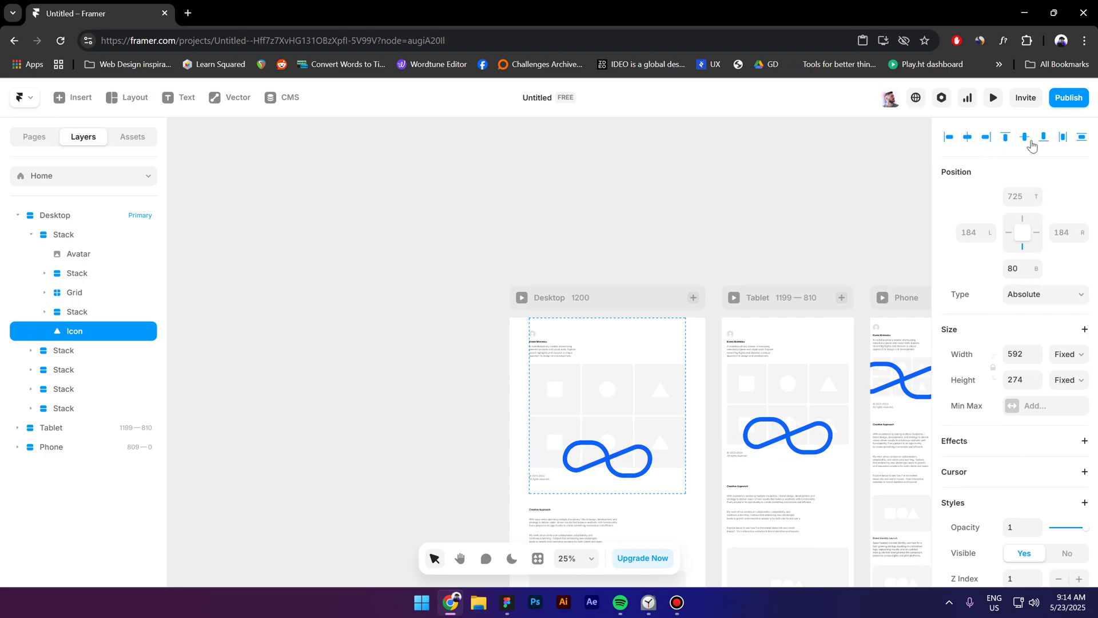
pyautogui.click(1024, 137)
pyautogui.moveTo(656, 427); pyautogui.dragTo(743, 350)
# - Set the infinity icon's Z Index to 0 so it sits behind the grid cards
pyautogui.scroll(1, 606, 413)
pyautogui.scroll(3, 605, 412)
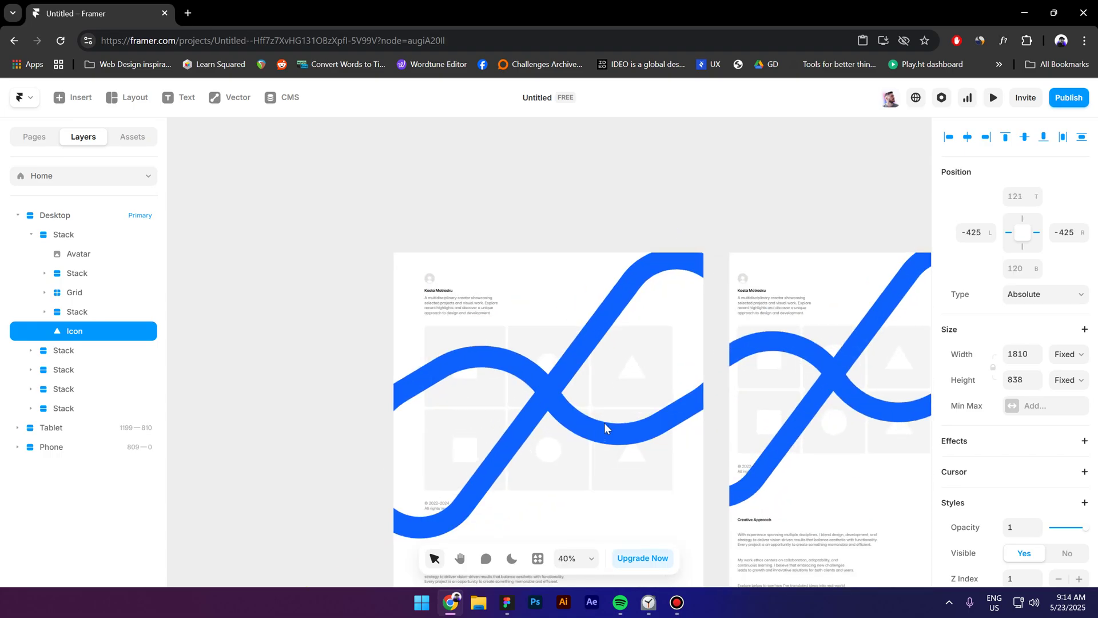
pyautogui.scroll(-5, 1025, 399)
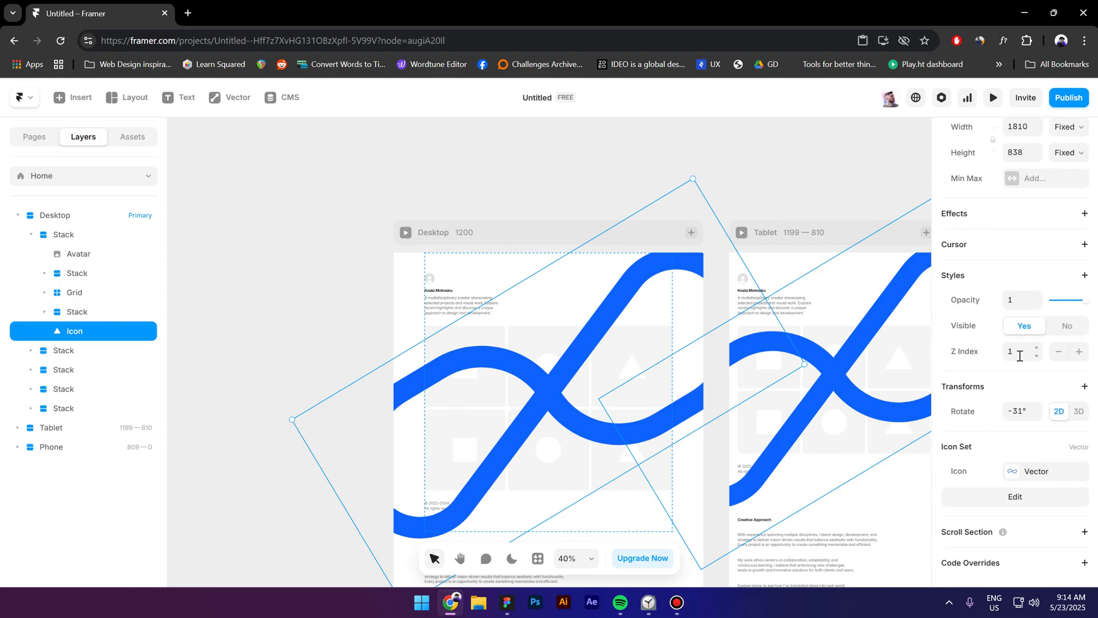
pyautogui.click(1020, 352)
pyautogui.write('0')
pyautogui.press('Return')
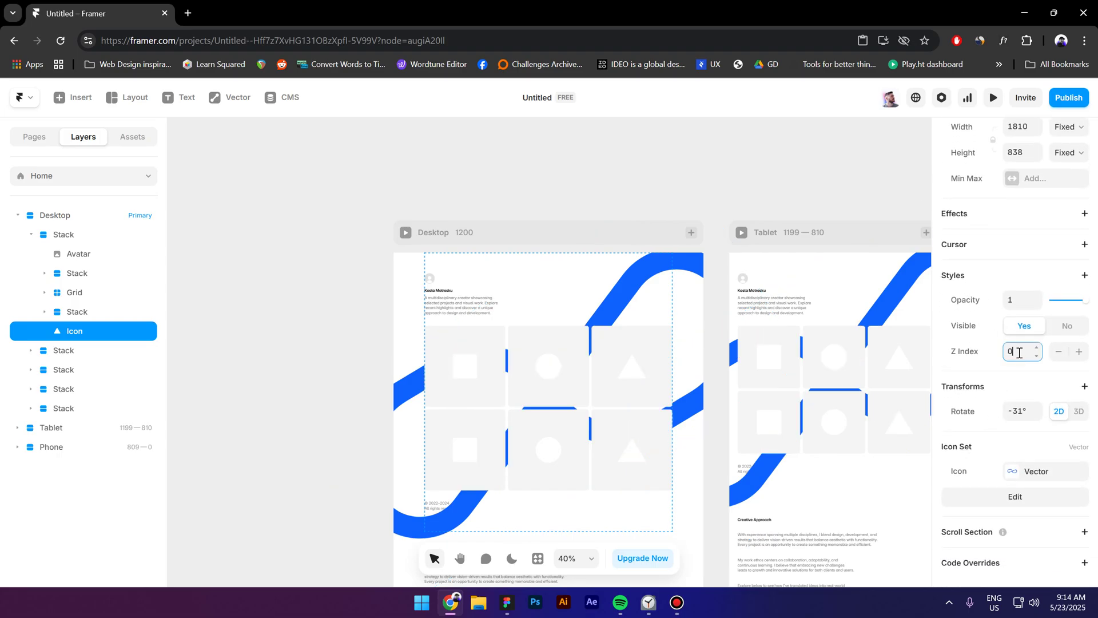
# - Preview the Desktop page and scroll through the layout
pyautogui.click(405, 233)
pyautogui.scroll(-2, 489, 296)
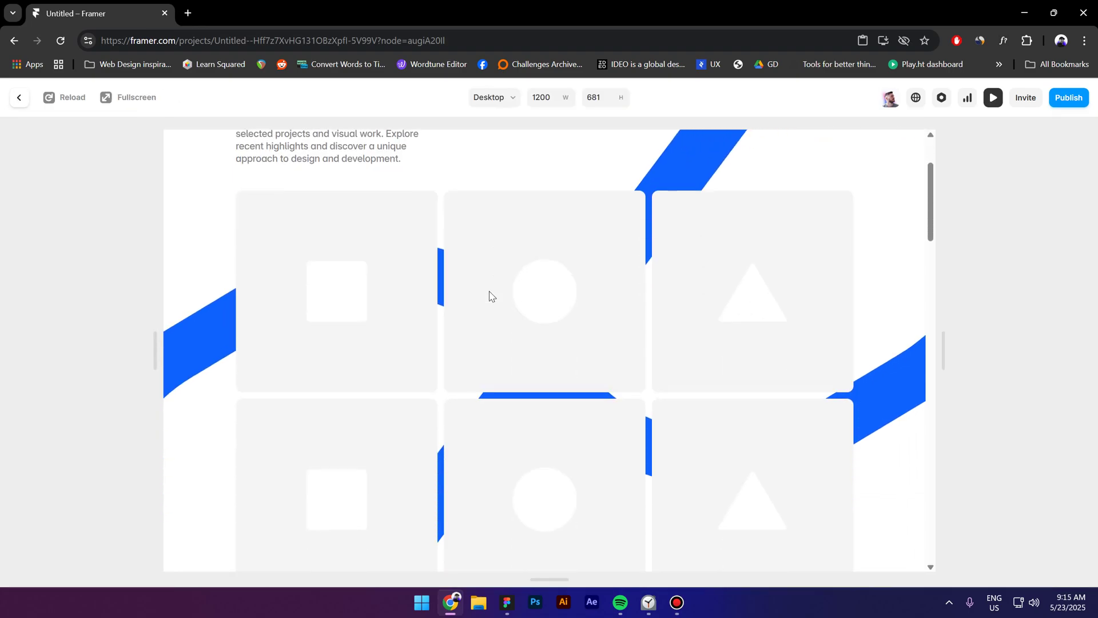
pyautogui.scroll(-3, 490, 296)
pyautogui.scroll(6, 495, 296)
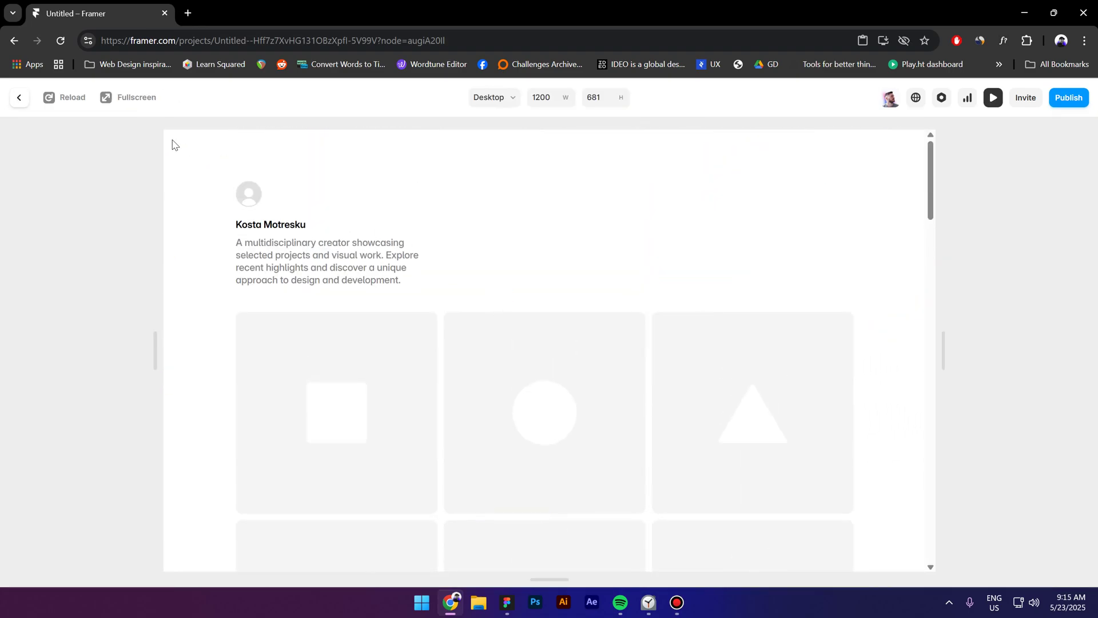
# - Leave the preview and open the Icon Set vector set from the project's Vectors assets
pyautogui.click(20, 97)
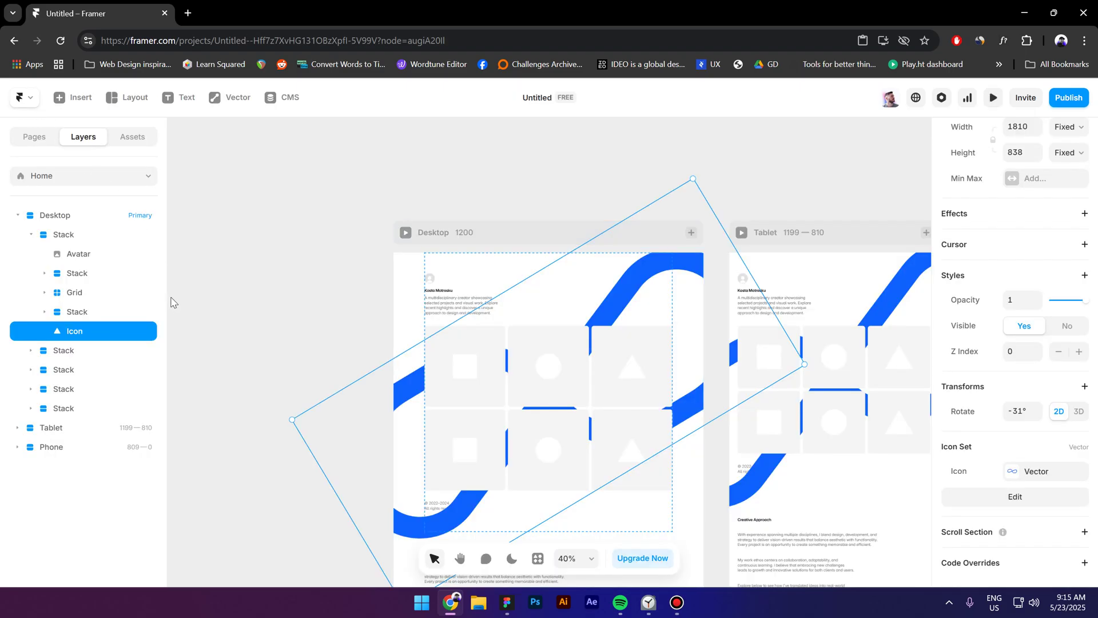
pyautogui.click(142, 139)
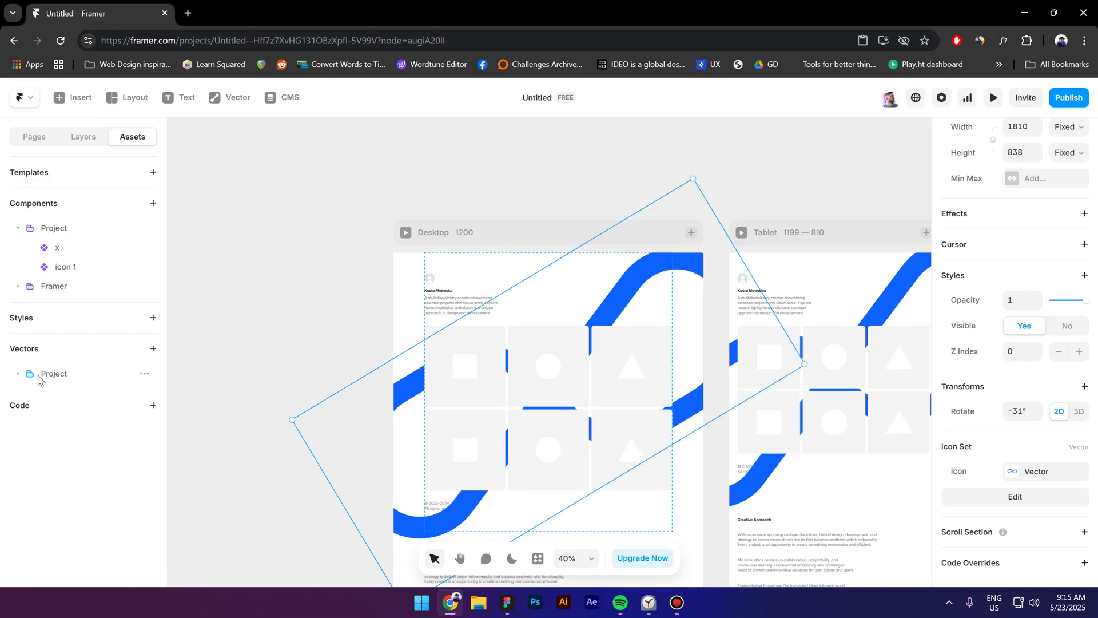
pyautogui.click(20, 373)
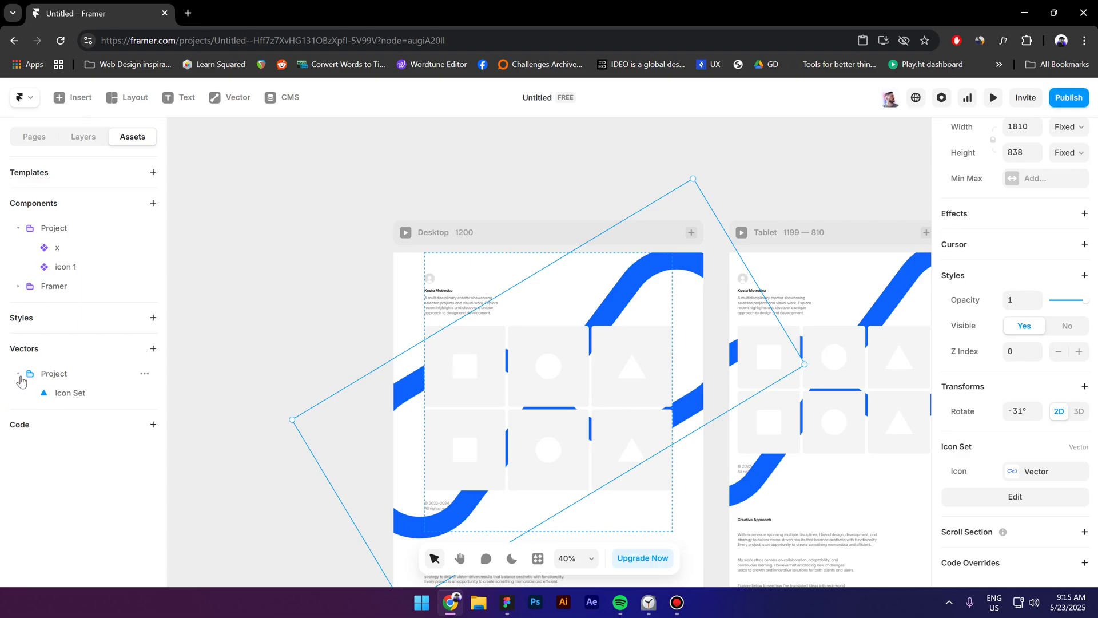
pyautogui.click(77, 394)
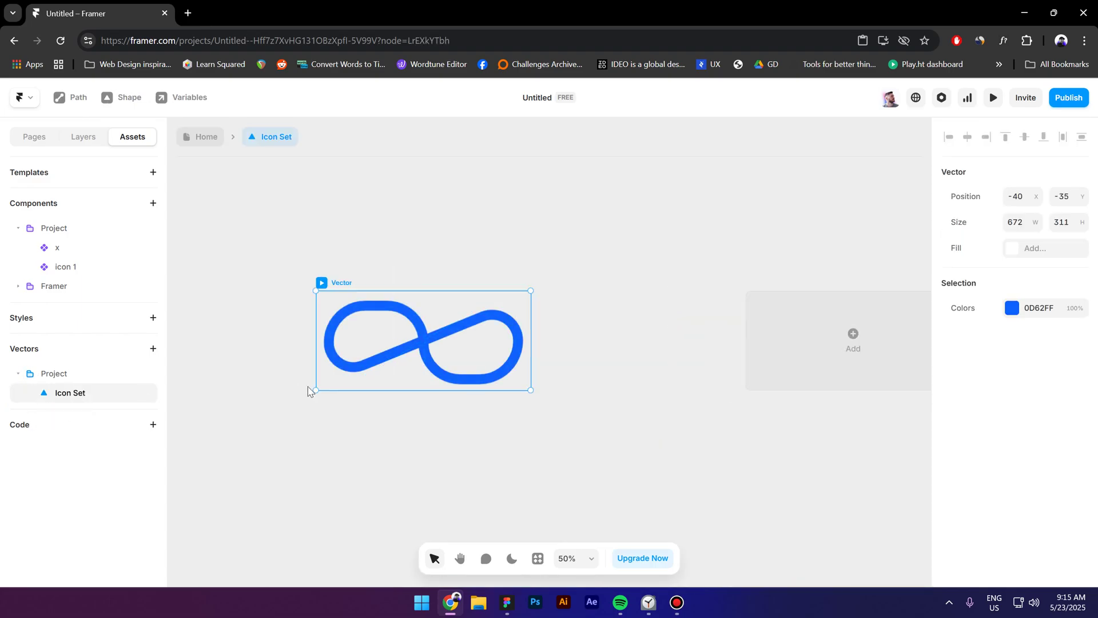
# - Add a new empty 672×311 vector beside the blue infinity shape
pyautogui.click(773, 342)
pyautogui.scroll(-1, 574, 412)
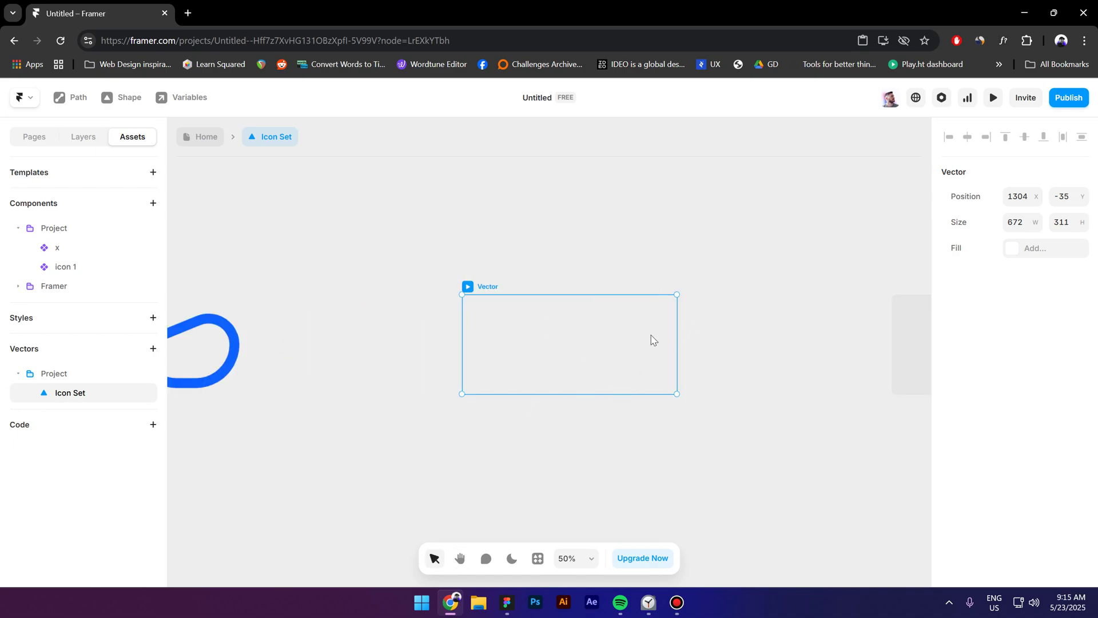
pyautogui.scroll(1, 638, 296)
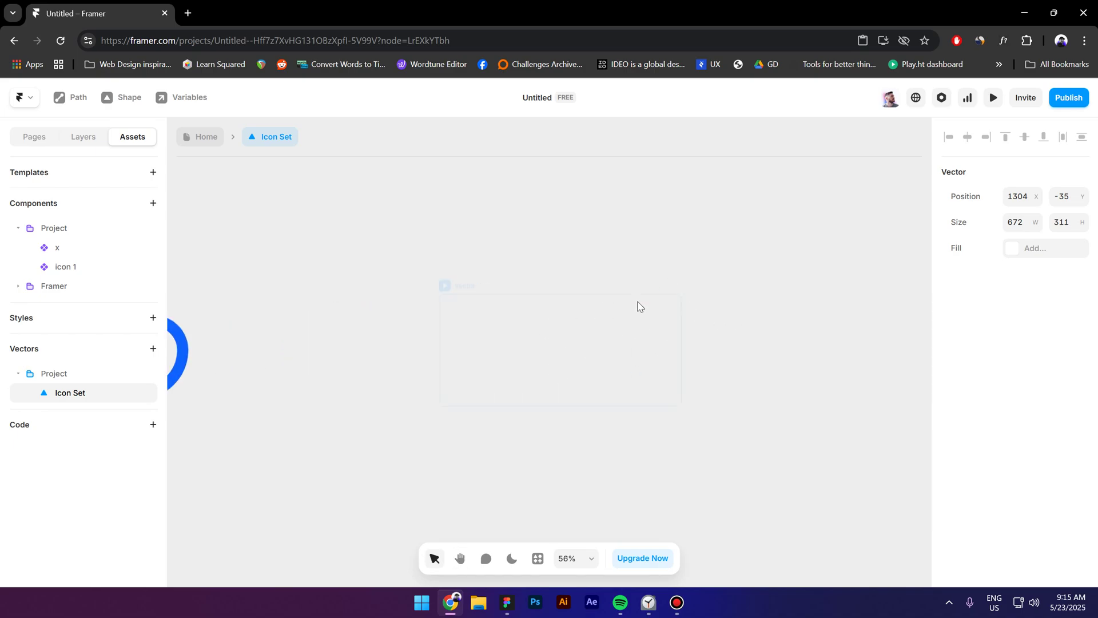
# - Draw a hexagon, move it into the new vector and centre it horizontally and vertically
pyautogui.click(122, 99)
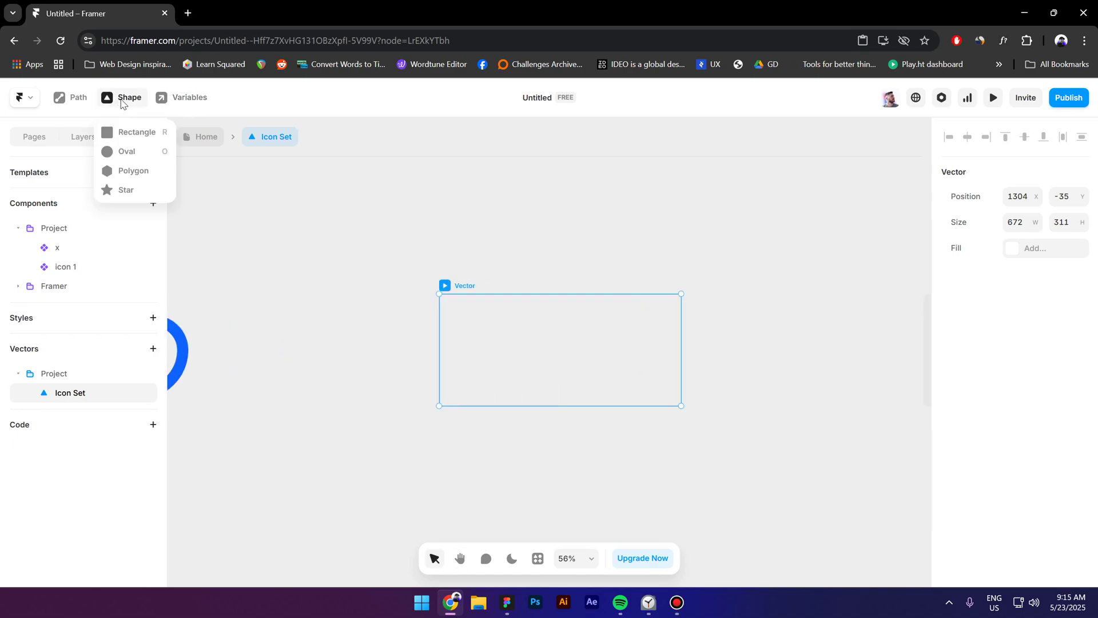
pyautogui.click(150, 172)
pyautogui.moveTo(499, 342); pyautogui.dragTo(641, 410)
pyautogui.hotkey('ctrl', 'x')
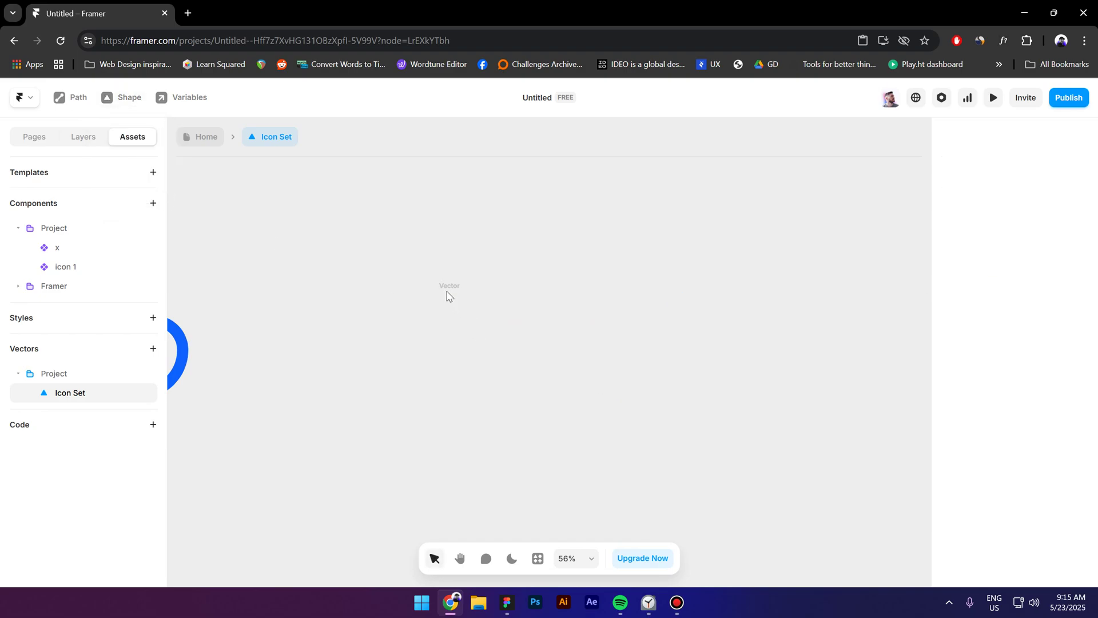
pyautogui.click(450, 285)
pyautogui.hotkey('ctrl', 'v')
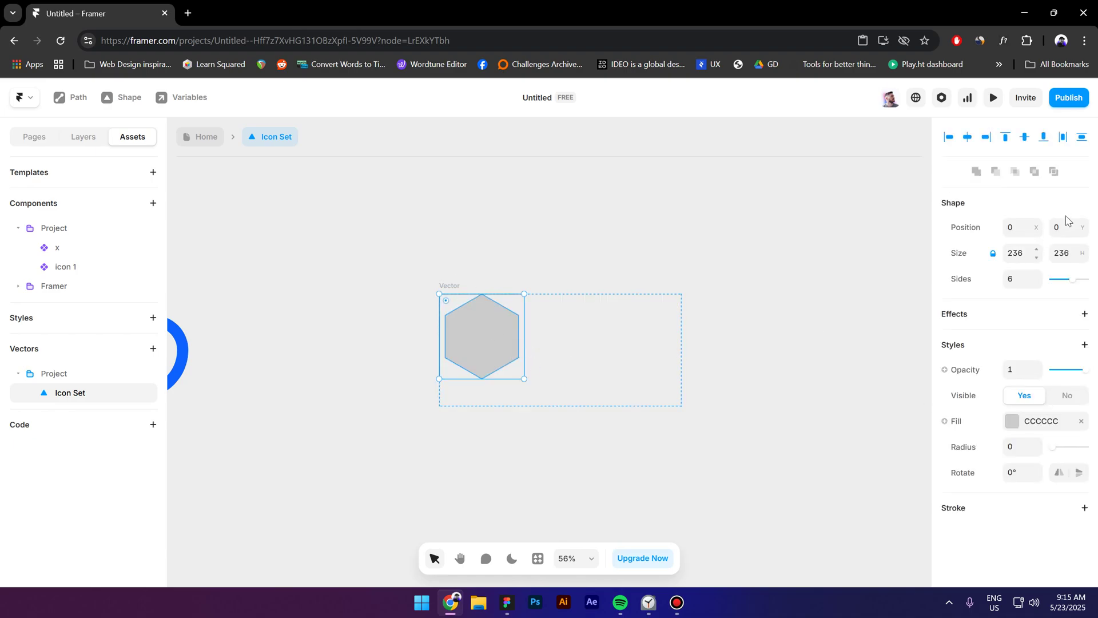
pyautogui.click(967, 137)
pyautogui.click(1025, 137)
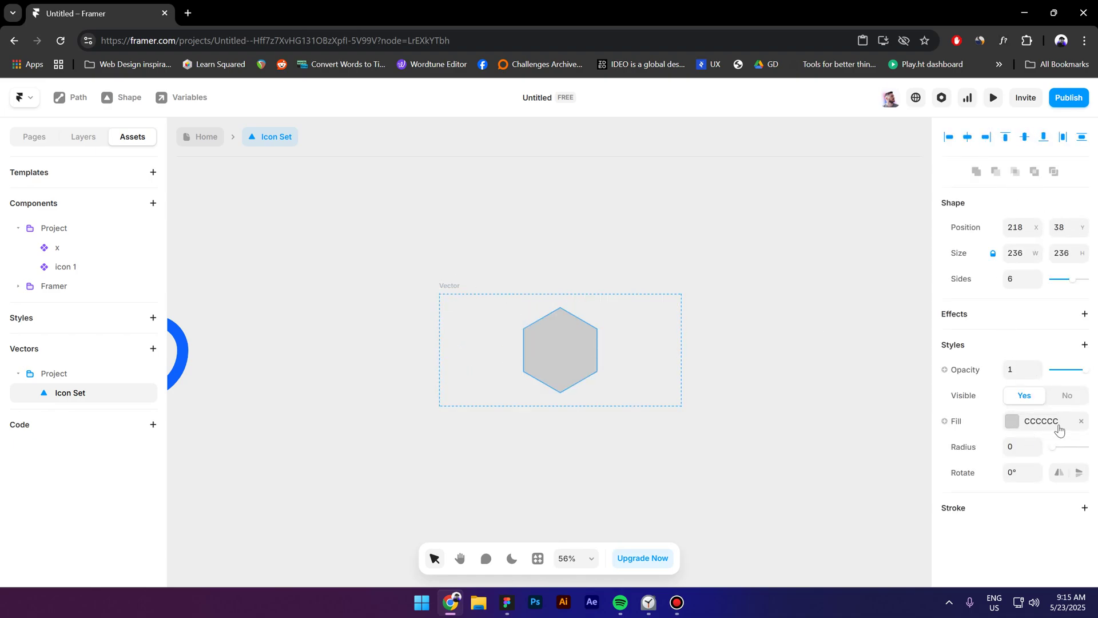
# - Remove the hexagon's fill, give it an 11-wide AAAAAA stroke, and add a Stroke effect
pyautogui.click(1080, 422)
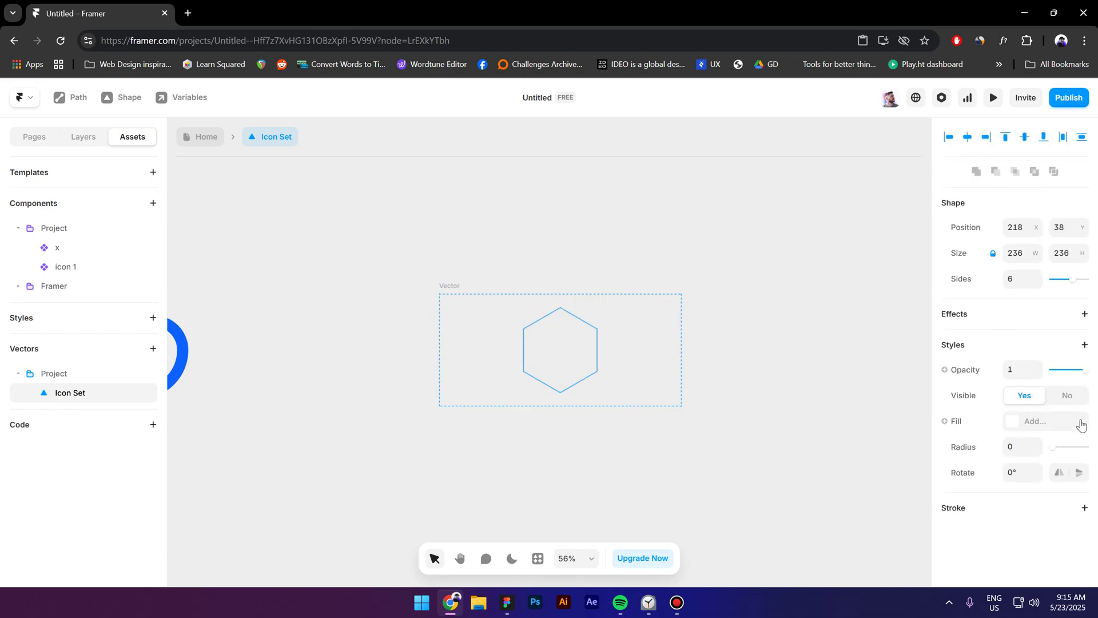
pyautogui.click(970, 515)
pyautogui.scroll(-2, 995, 503)
pyautogui.click(1022, 494)
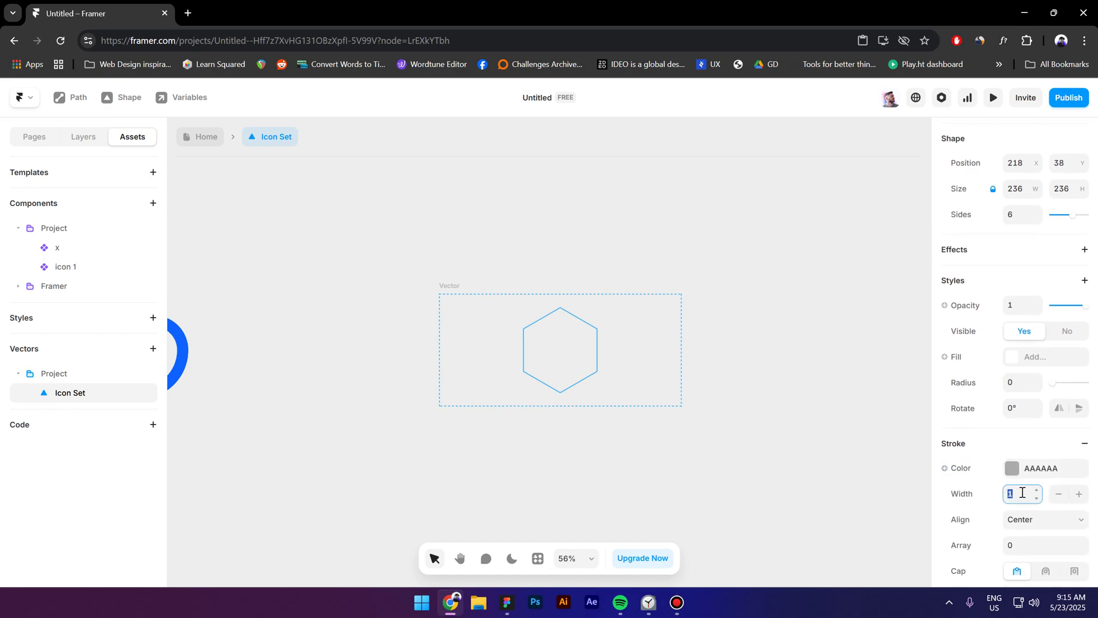
pyautogui.write('21')
pyautogui.press('BackSpace')
pyautogui.press('BackSpace')
pyautogui.write('11')
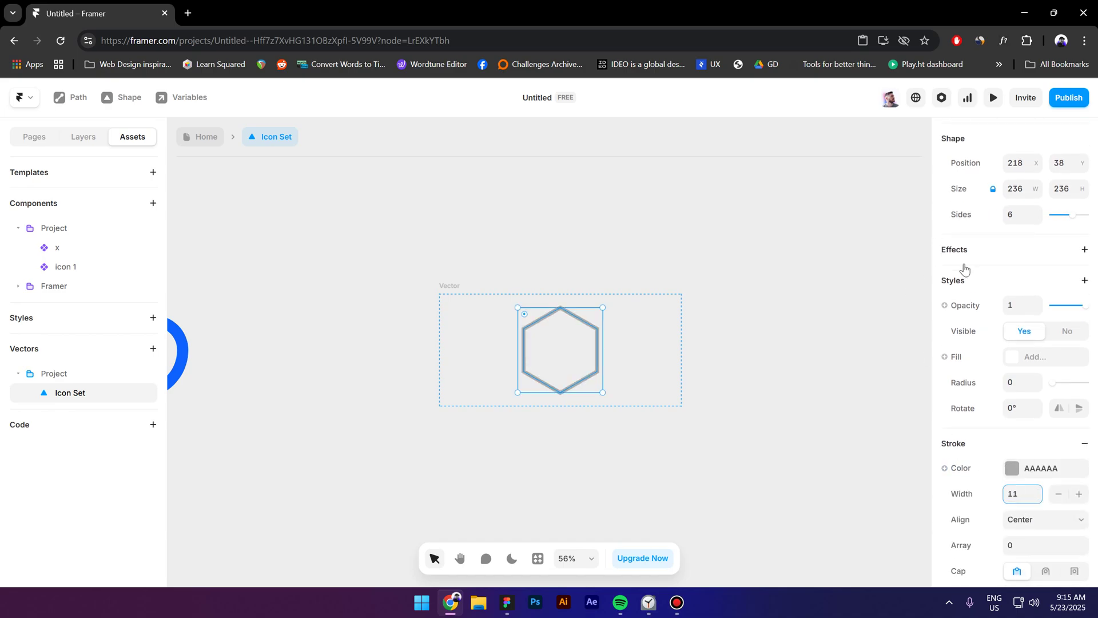
pyautogui.click(966, 250)
pyautogui.click(979, 263)
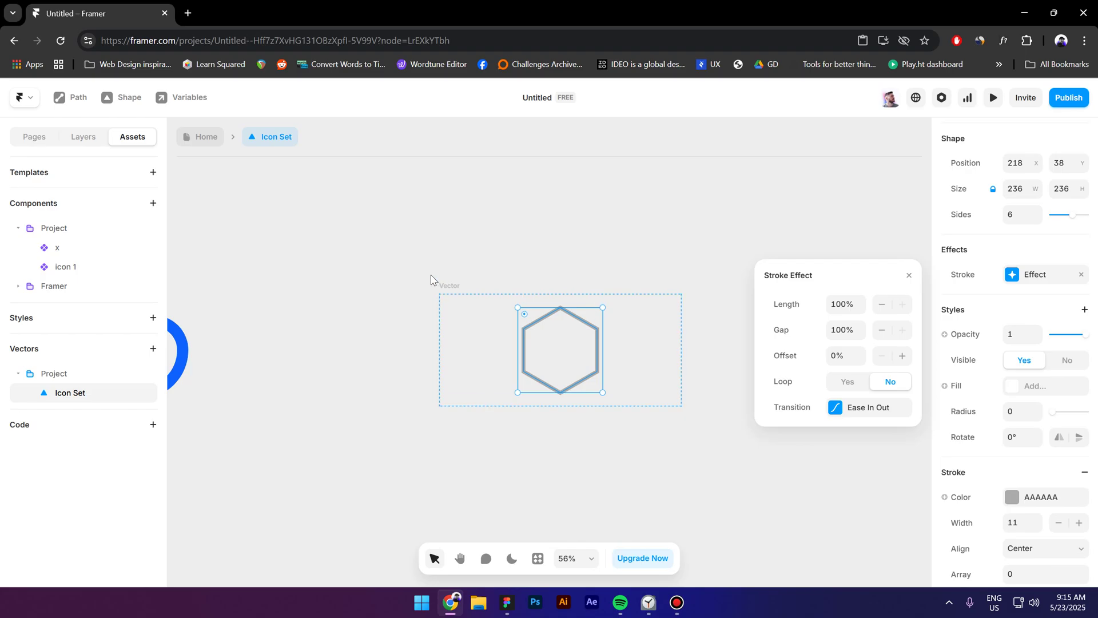